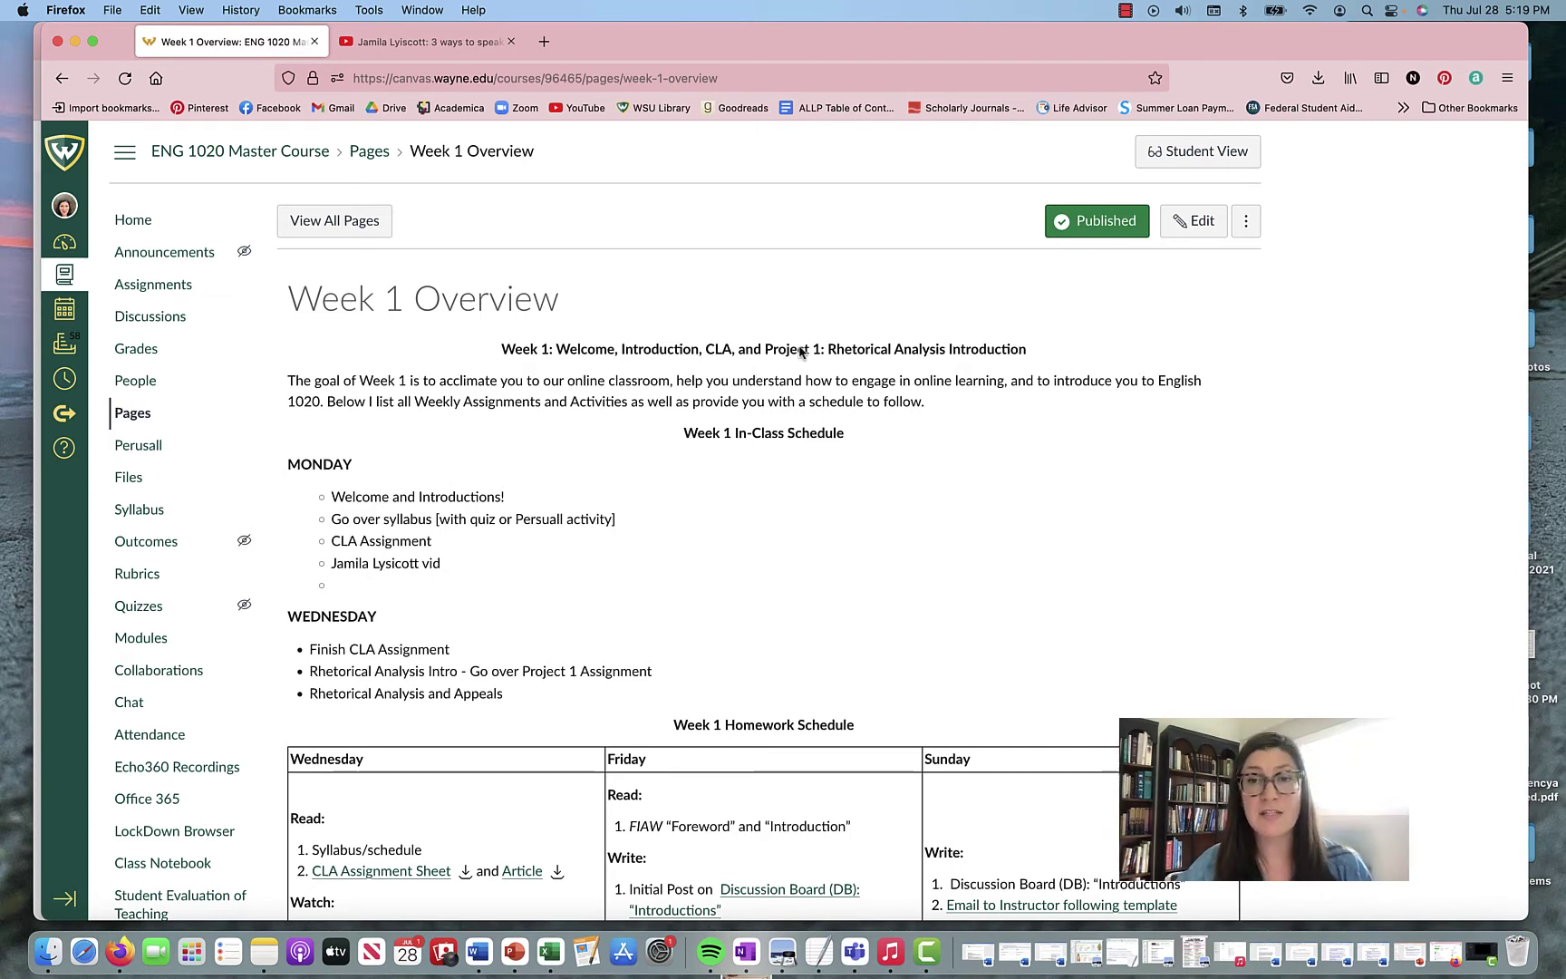
Step: Open Week 1 Overview for editing and select the Sunday Discussion Board "Introductions" text
{"action": "left_click", "coordinate": [1202, 226]}
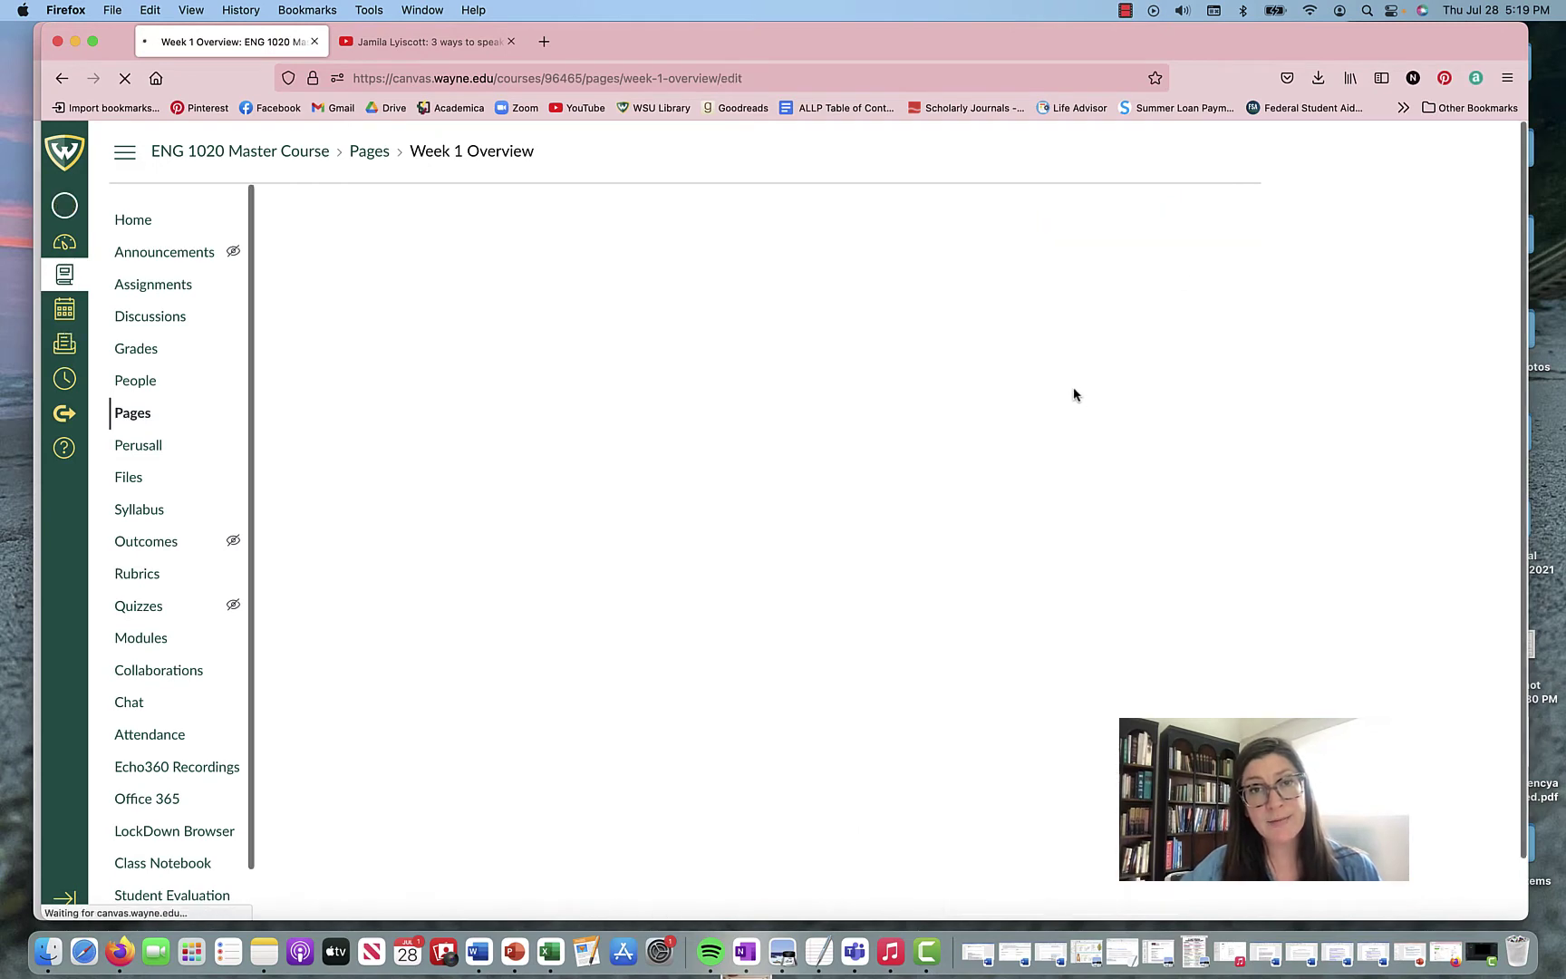
{"action": "scroll", "coordinate": [756, 595], "scroll_direction": "down", "scroll_amount": 5}
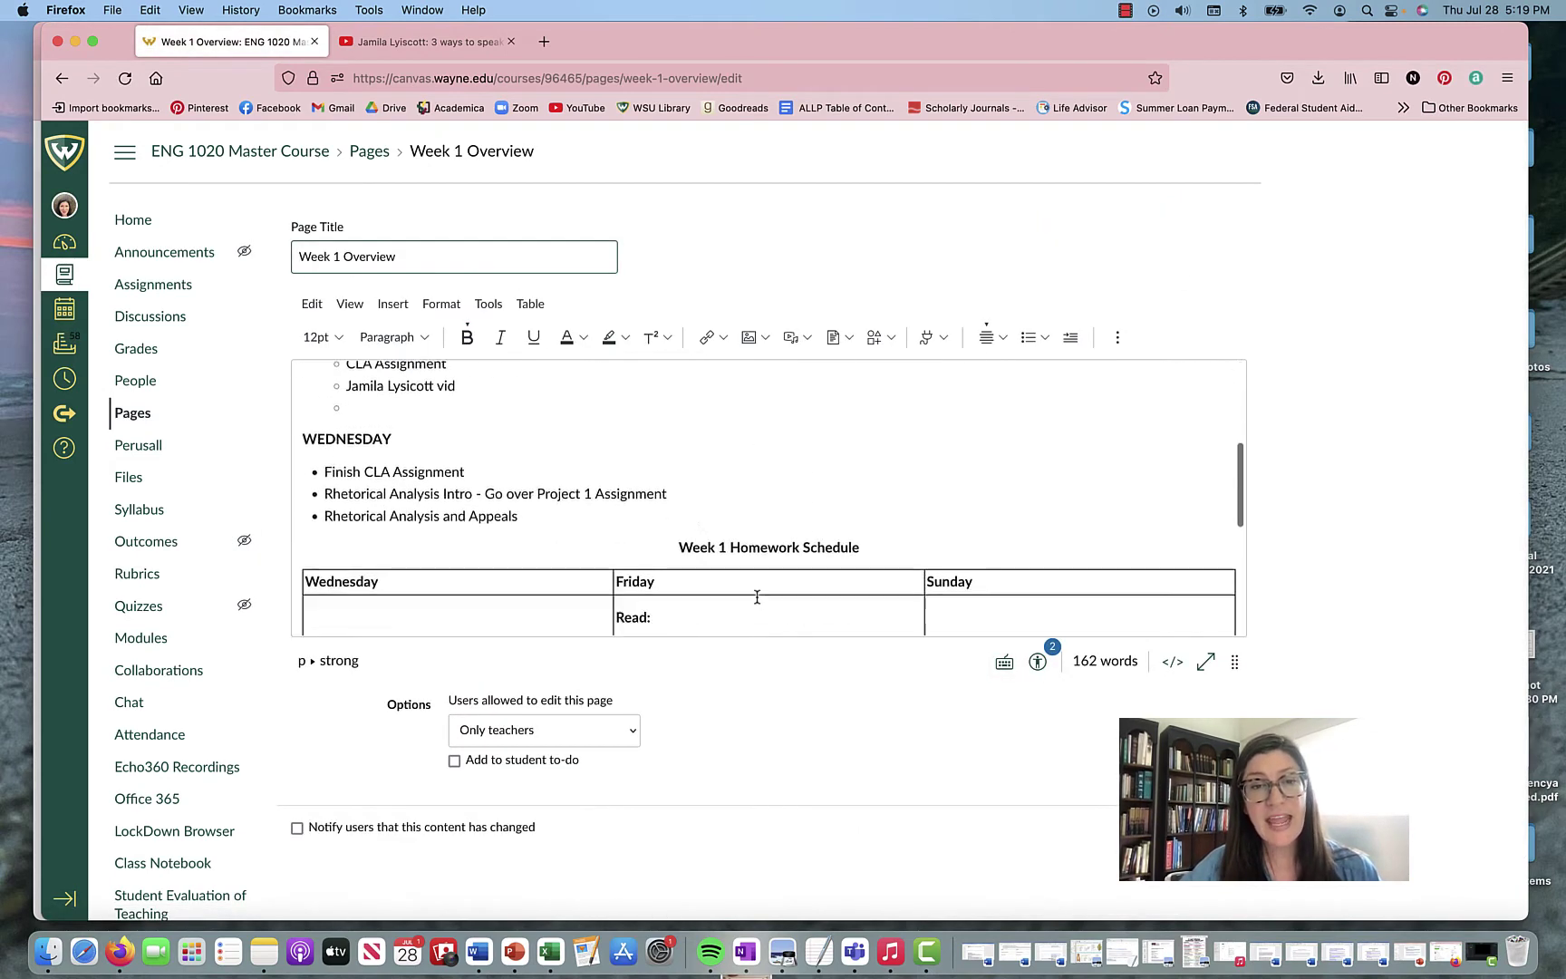
{"action": "scroll", "coordinate": [756, 595], "scroll_direction": "down", "scroll_amount": 5}
{"action": "scroll", "coordinate": [757, 595], "scroll_direction": "up", "scroll_amount": 1}
{"action": "scroll", "coordinate": [757, 595], "scroll_direction": "up", "scroll_amount": 2}
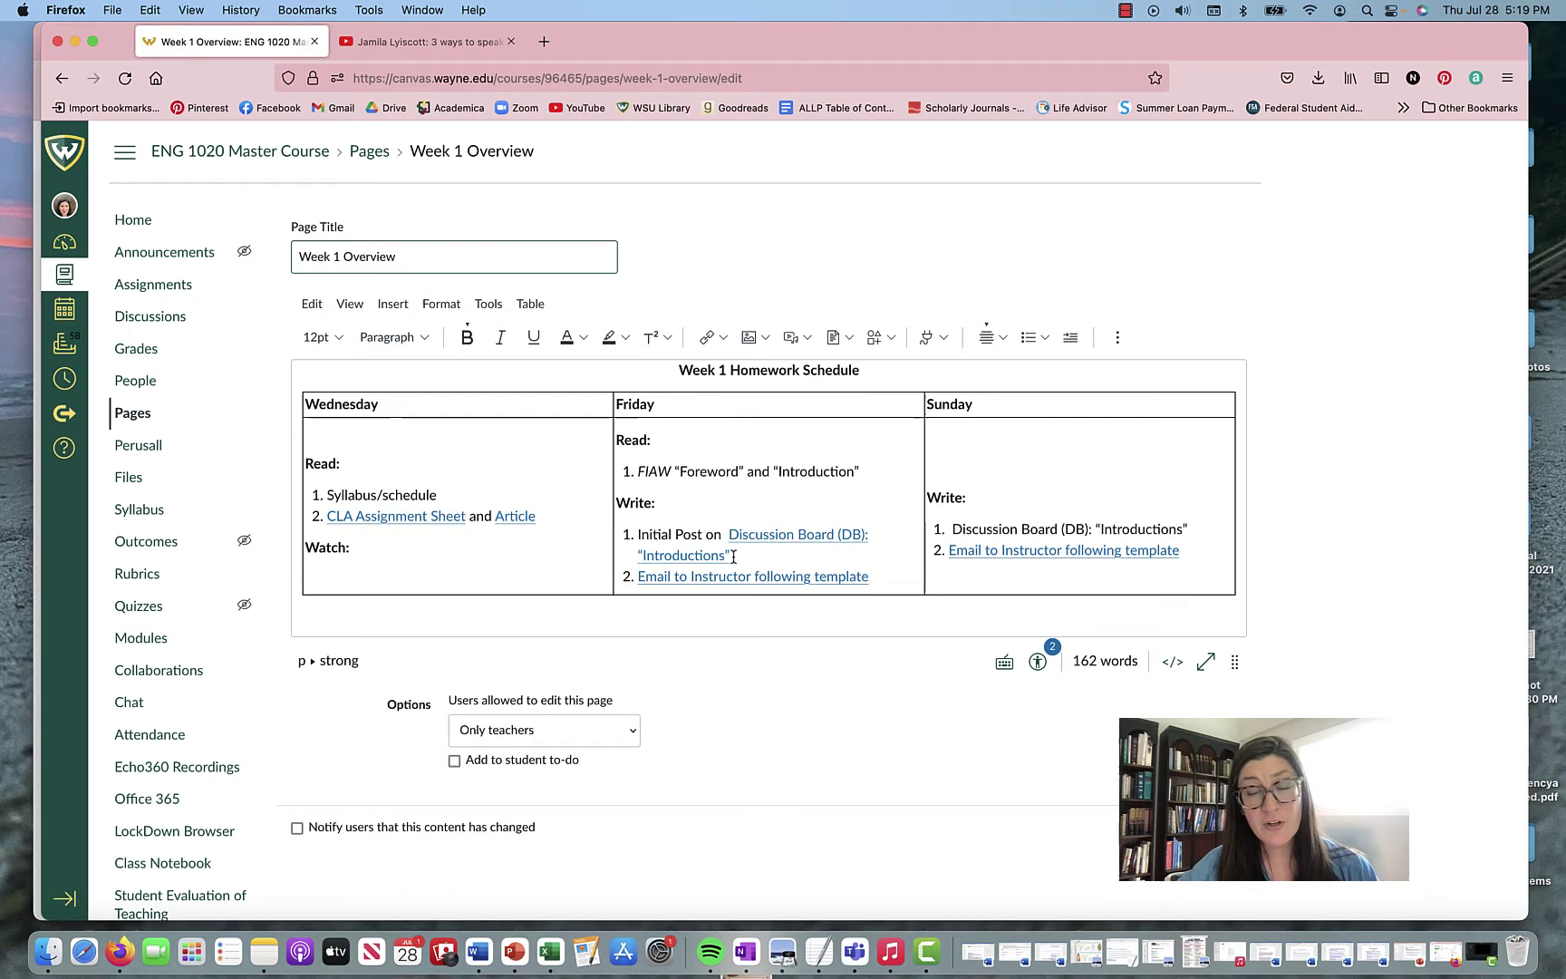
{"action": "left_click", "coordinate": [1187, 530]}
{"action": "left_click_drag", "start_coordinate": [1185, 530], "coordinate": [953, 529]}
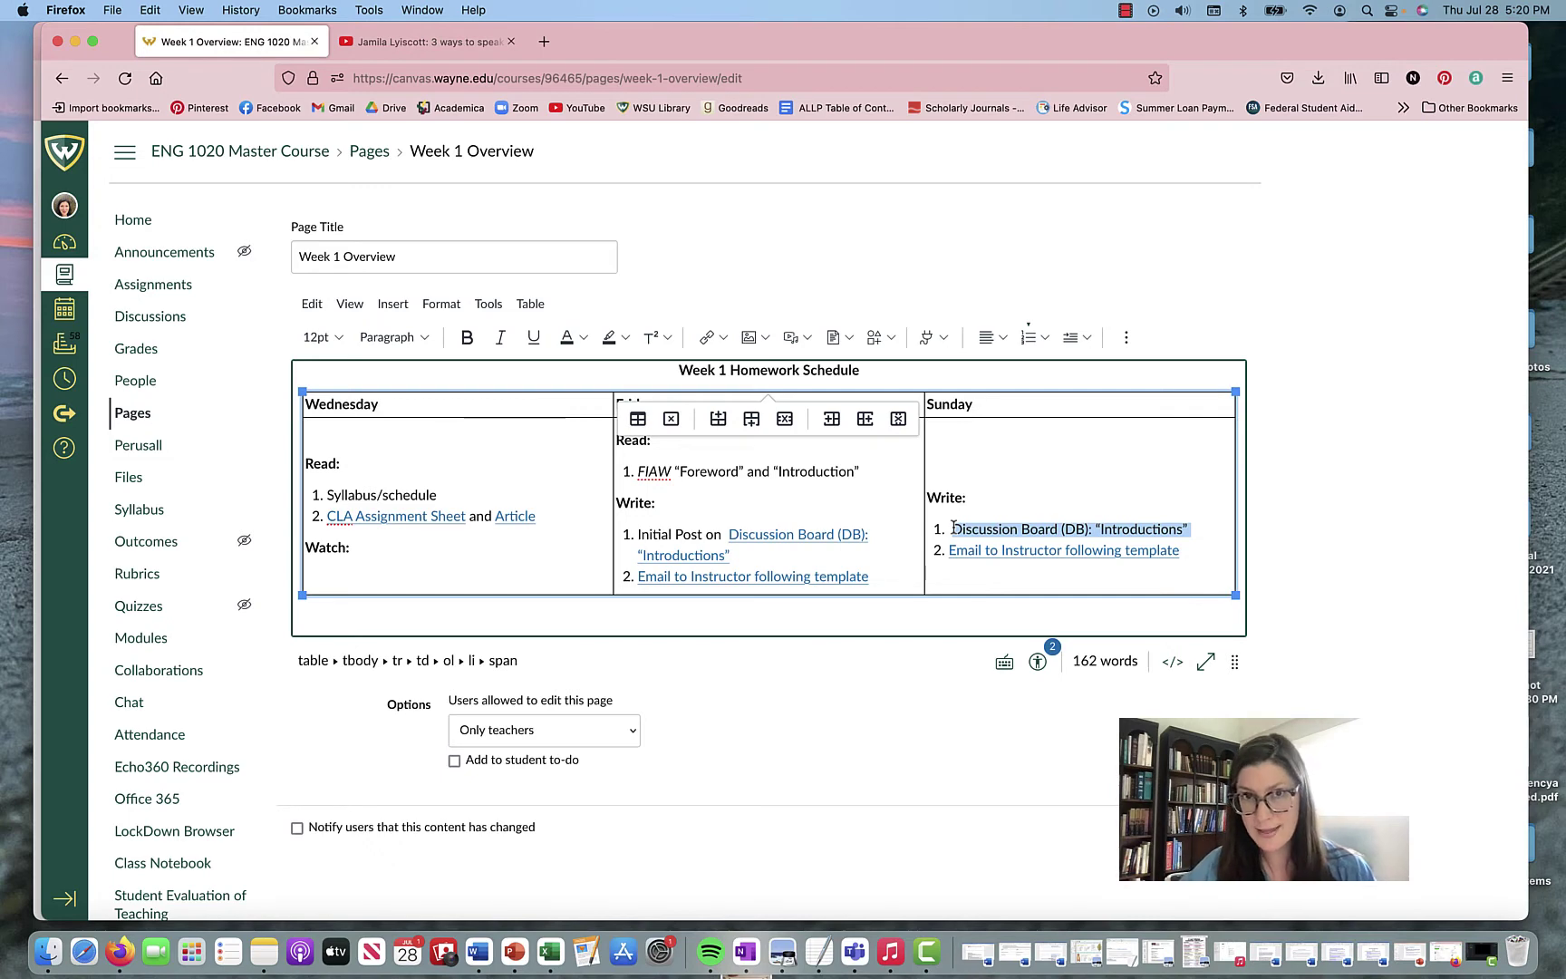
Step: Link the Sunday "Introductions" text to the course discussion Week 1 Discussion Board: Introductions
{"action": "left_click", "coordinate": [720, 344]}
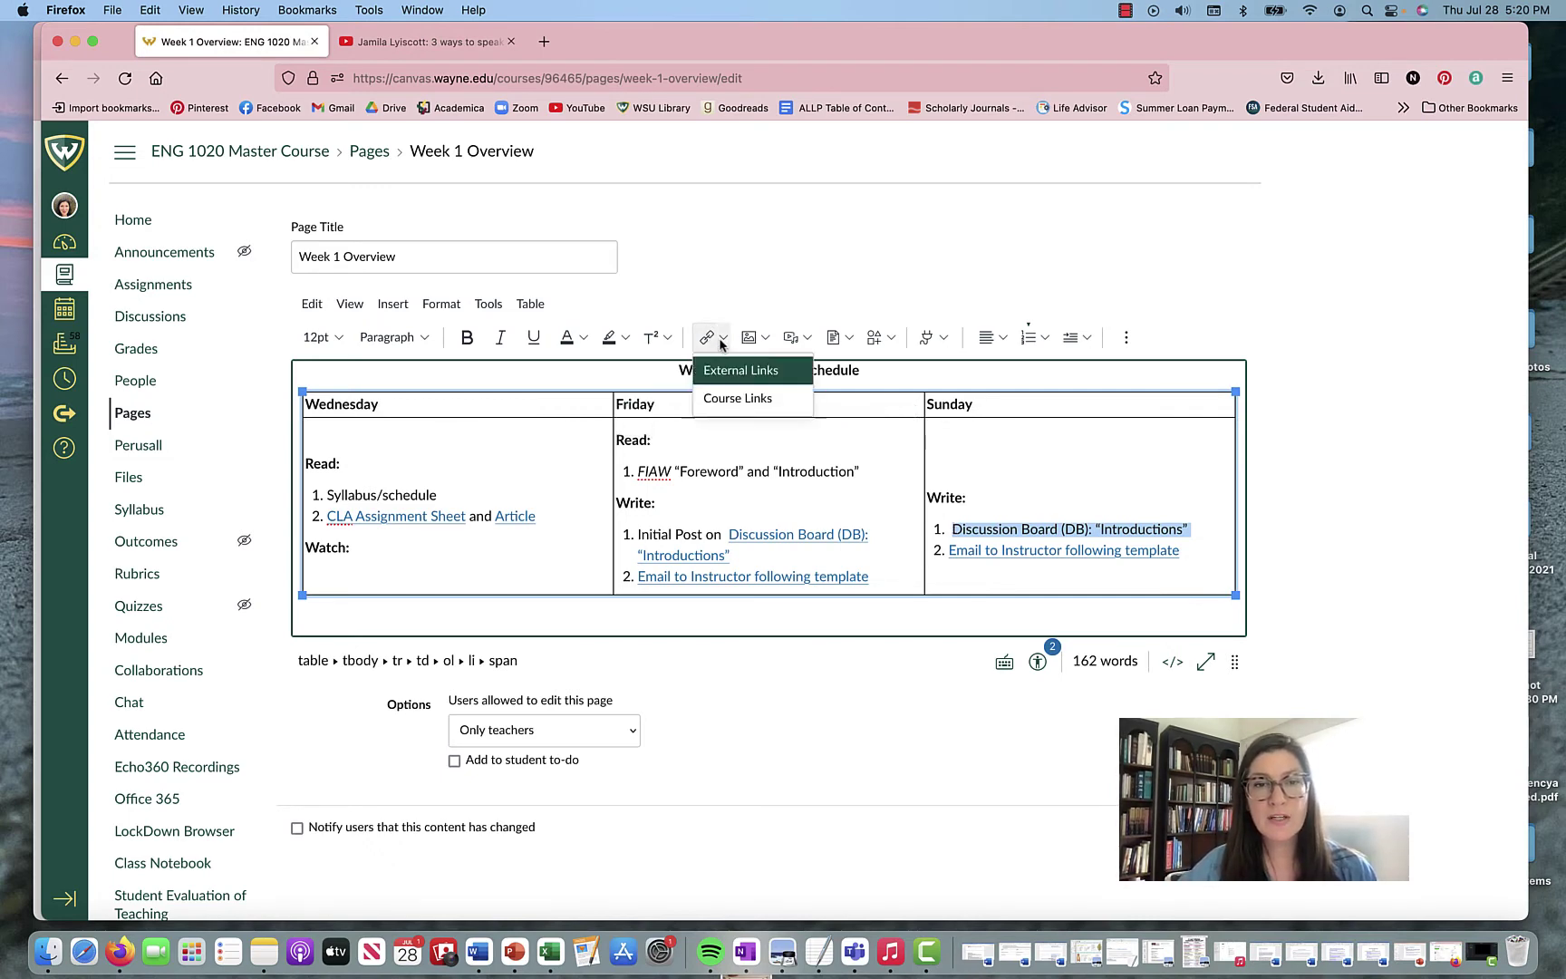
{"action": "left_click", "coordinate": [727, 403]}
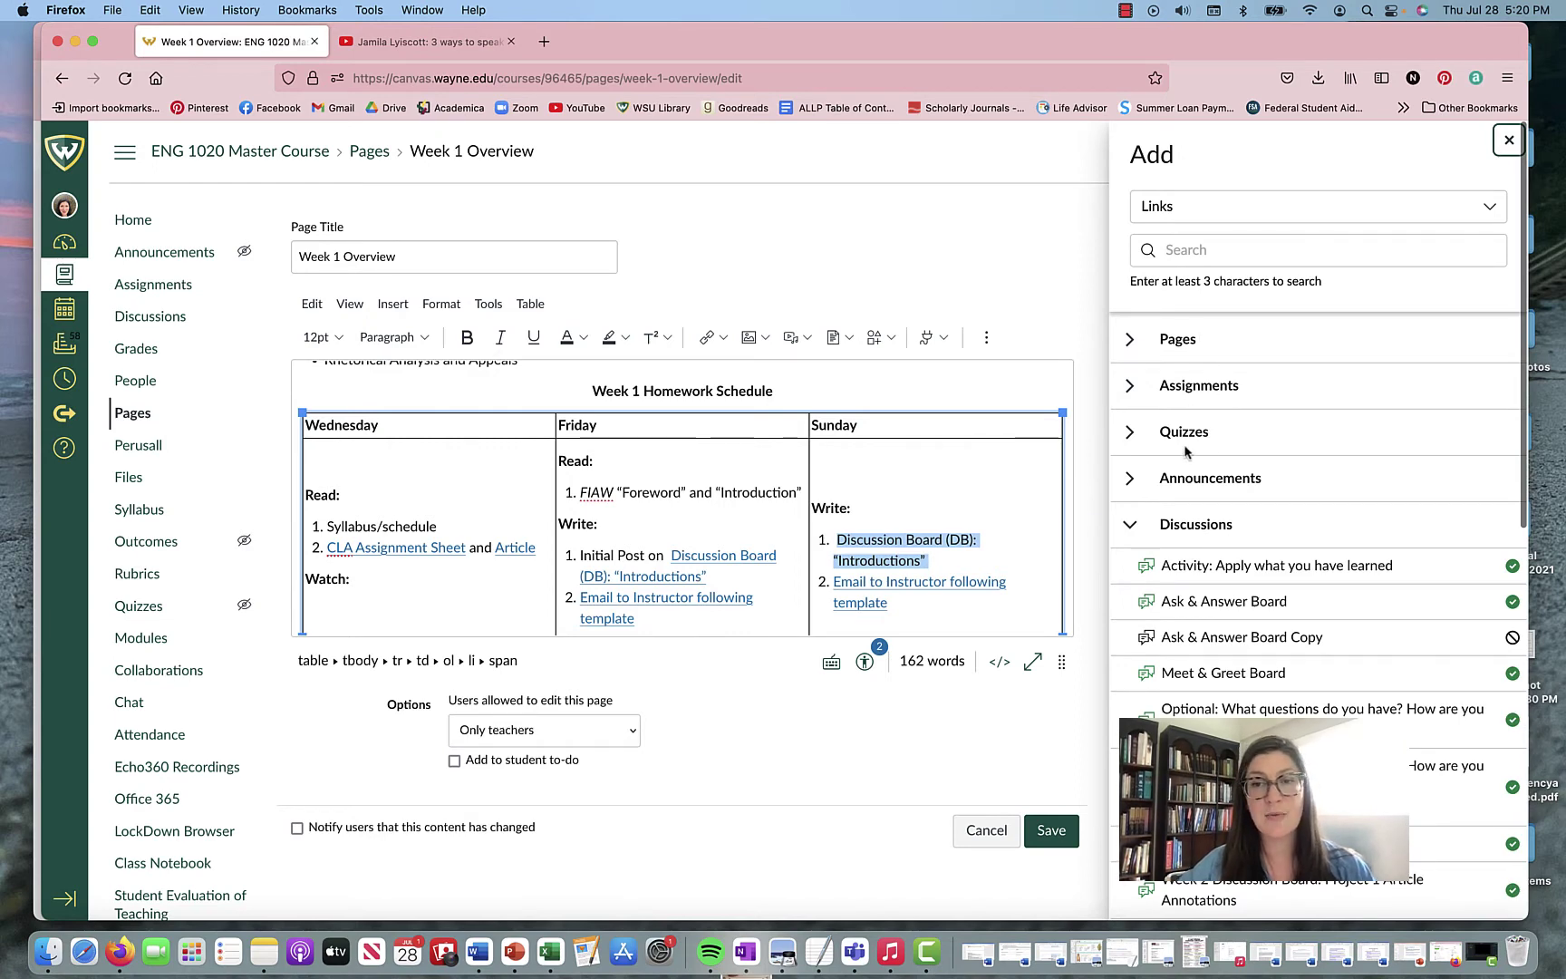
{"action": "scroll", "coordinate": [1184, 452], "scroll_direction": "down", "scroll_amount": 1}
{"action": "scroll", "coordinate": [1187, 472], "scroll_direction": "down", "scroll_amount": 2}
{"action": "scroll", "coordinate": [1190, 496], "scroll_direction": "down", "scroll_amount": 1}
{"action": "scroll", "coordinate": [1195, 518], "scroll_direction": "down", "scroll_amount": 1}
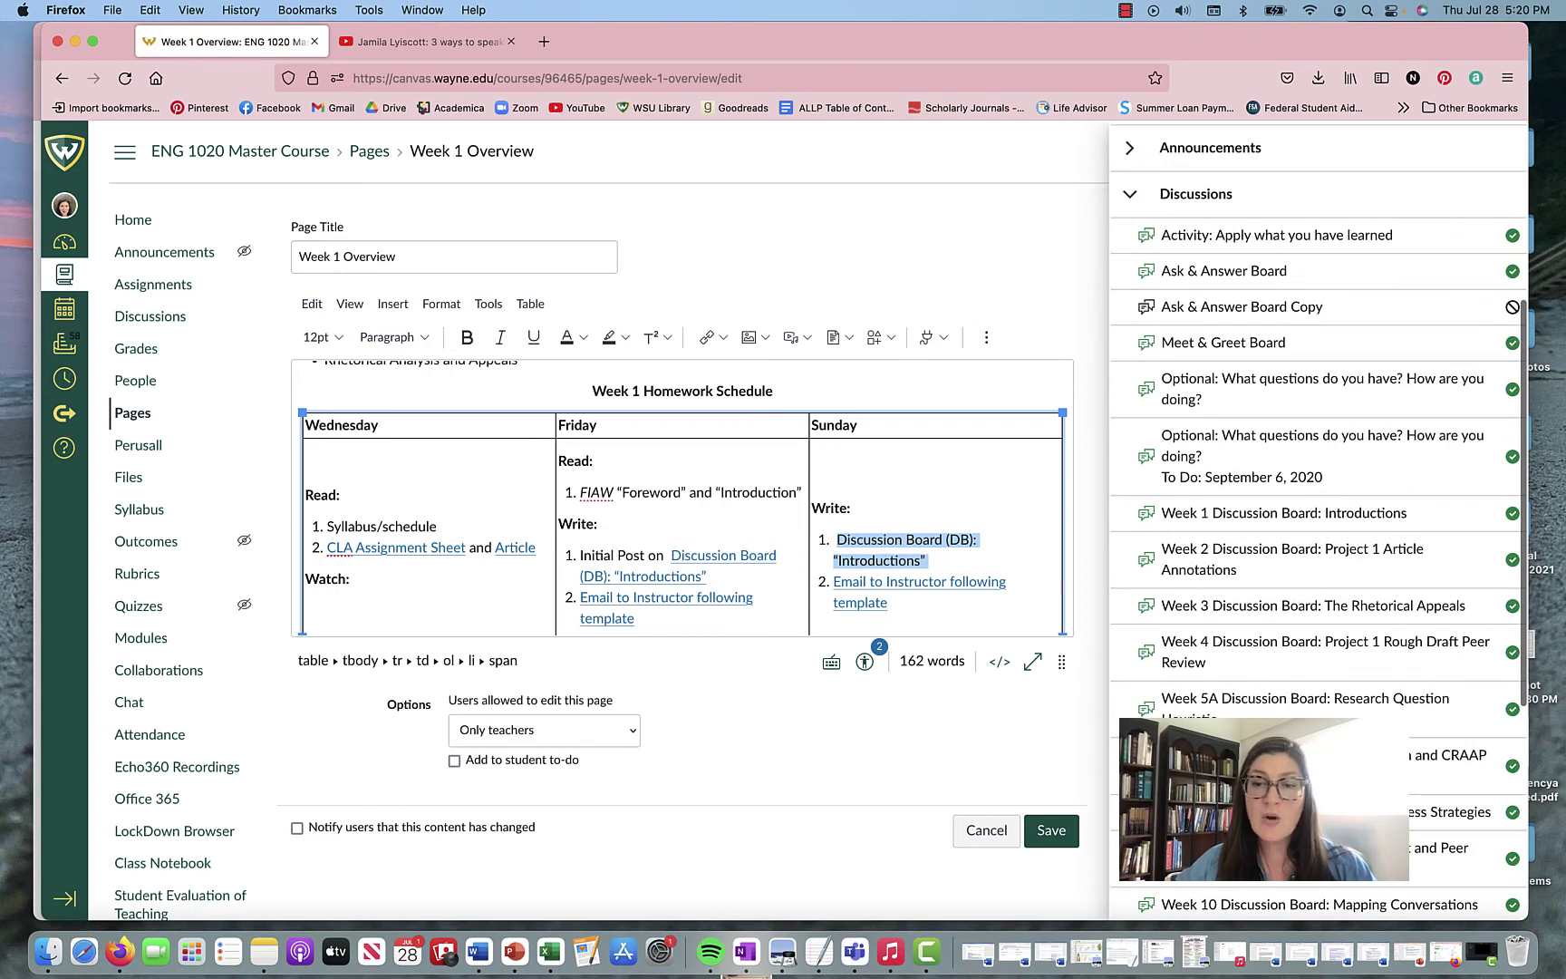
{"action": "left_click", "coordinate": [1257, 515]}
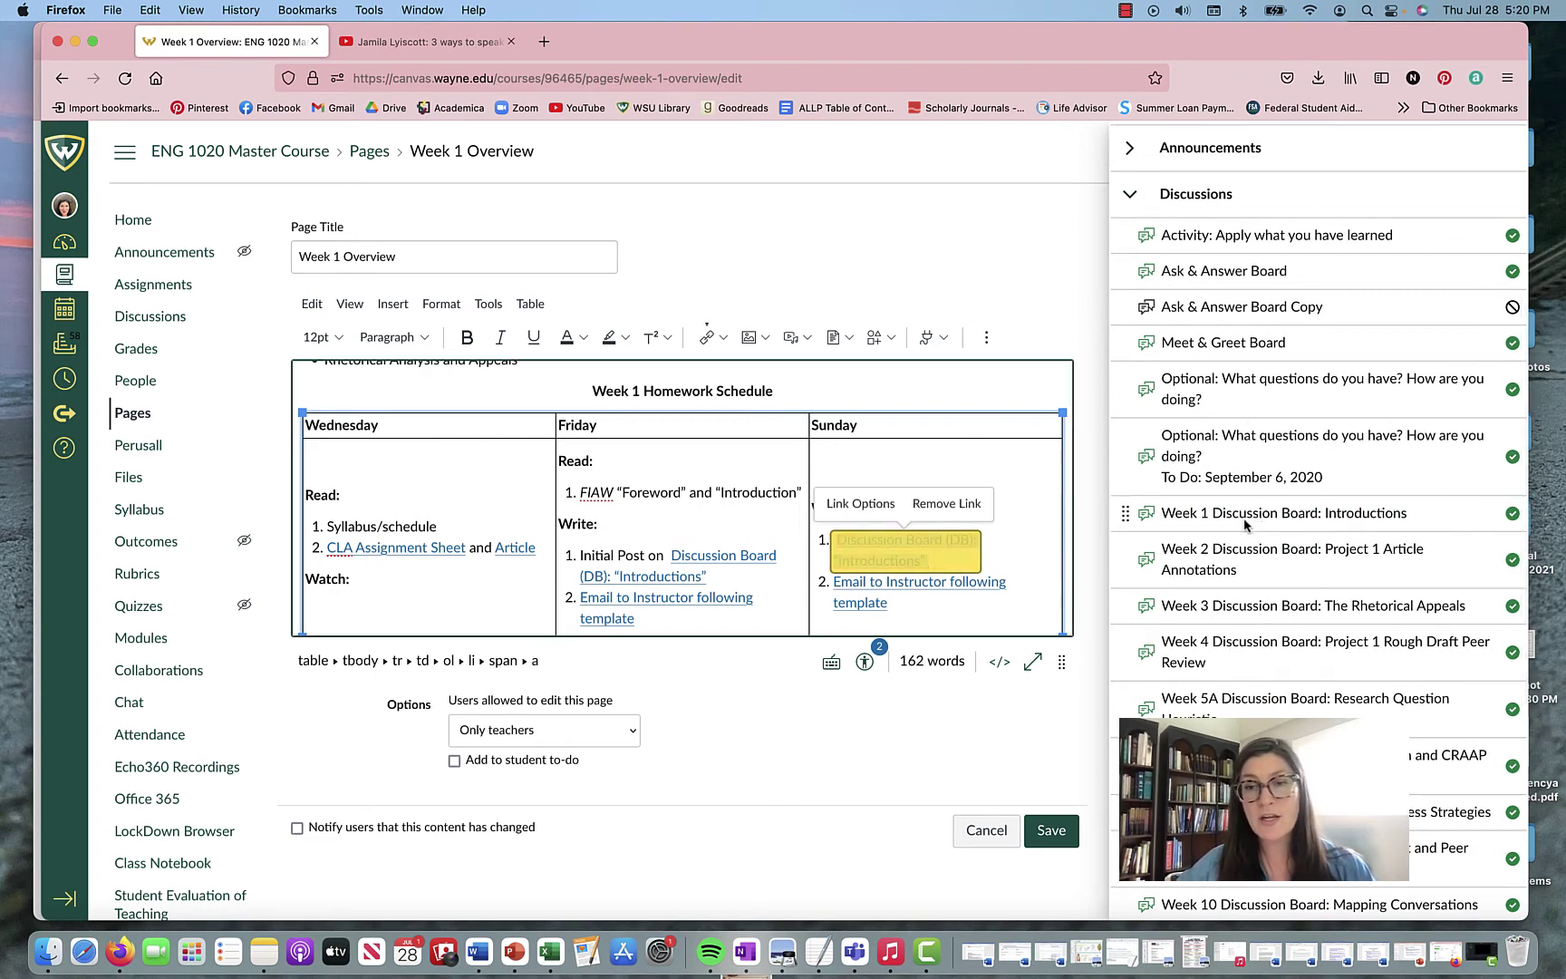
{"action": "scroll", "coordinate": [1321, 380], "scroll_direction": "up", "scroll_amount": 5}
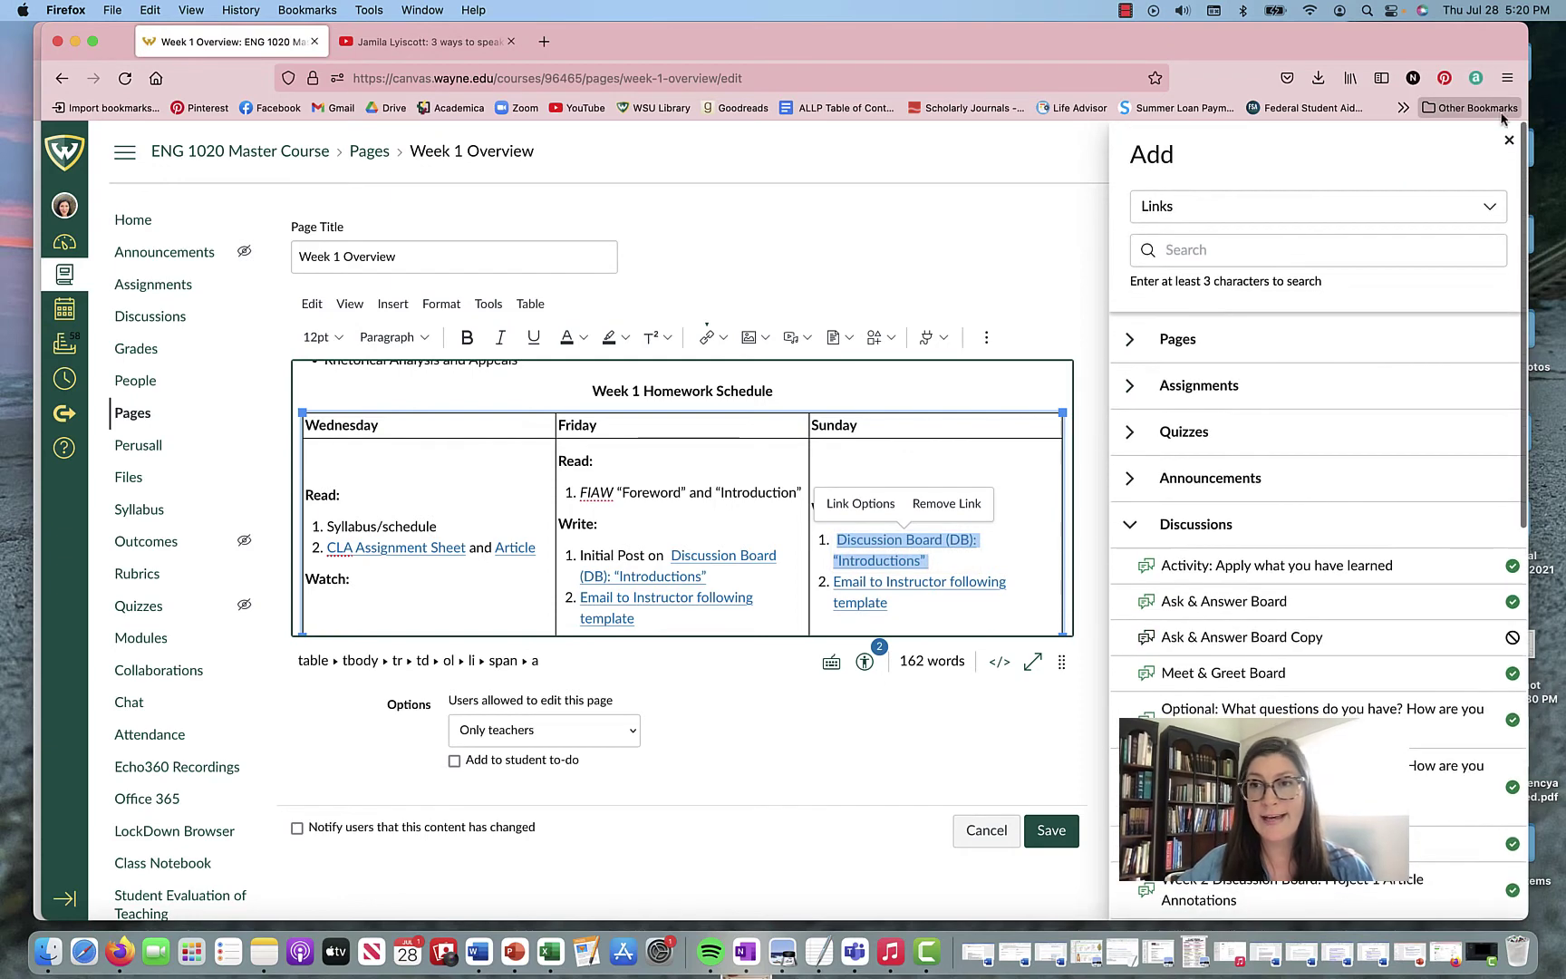
{"action": "left_click", "coordinate": [1507, 142]}
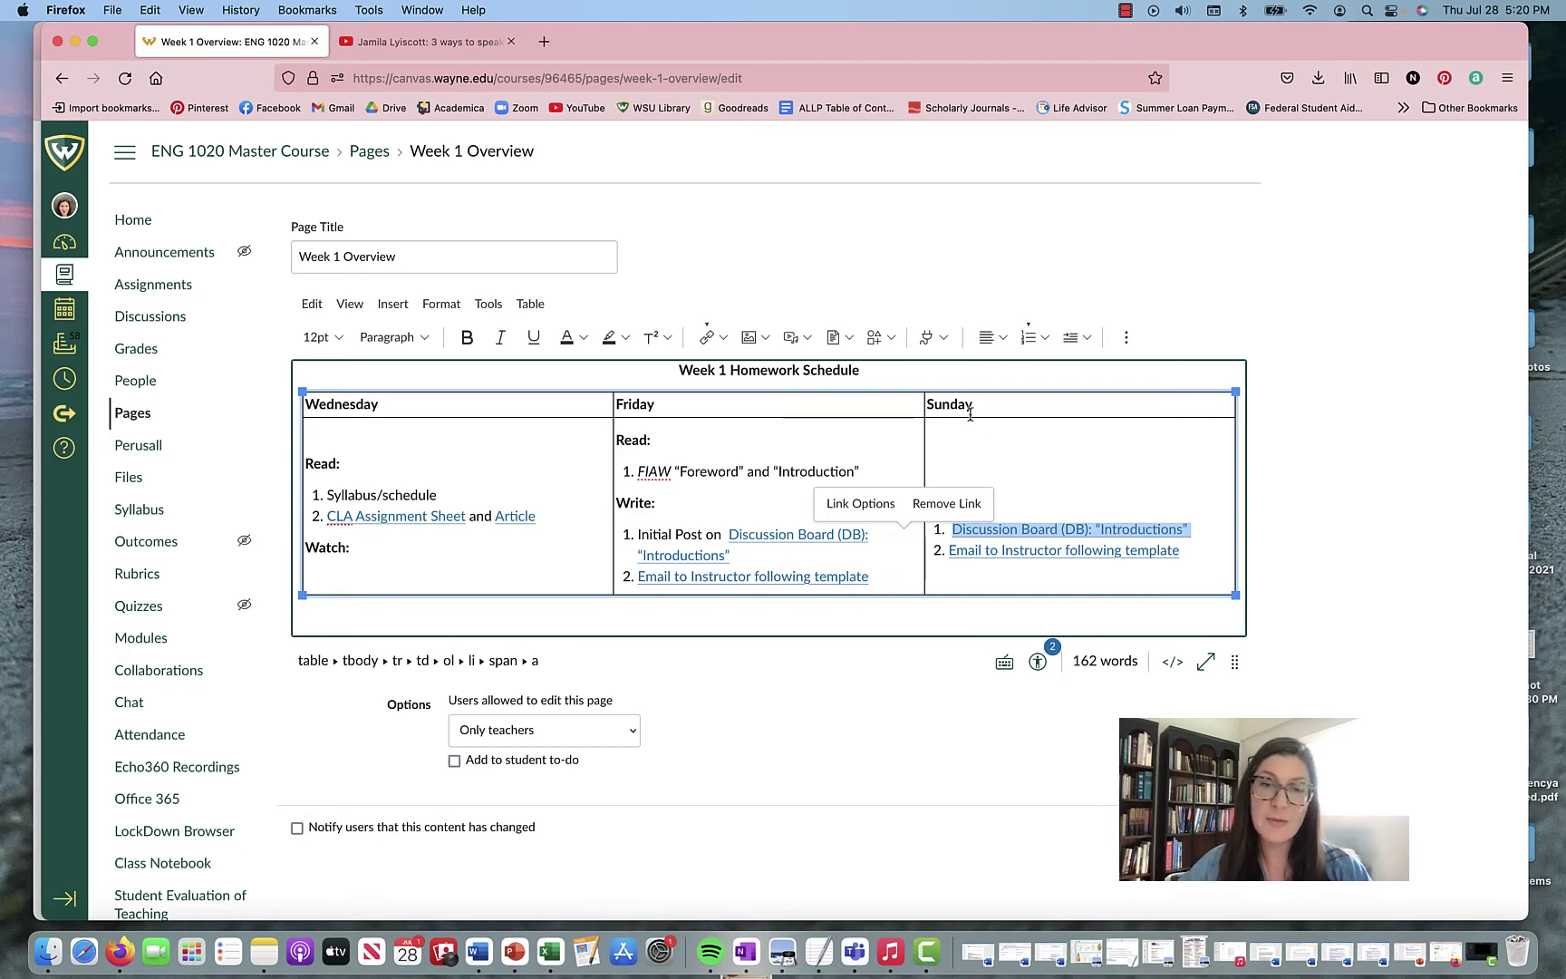
{"action": "scroll", "coordinate": [969, 414], "scroll_direction": "up", "scroll_amount": 2}
{"action": "scroll", "coordinate": [970, 414], "scroll_direction": "up", "scroll_amount": 2}
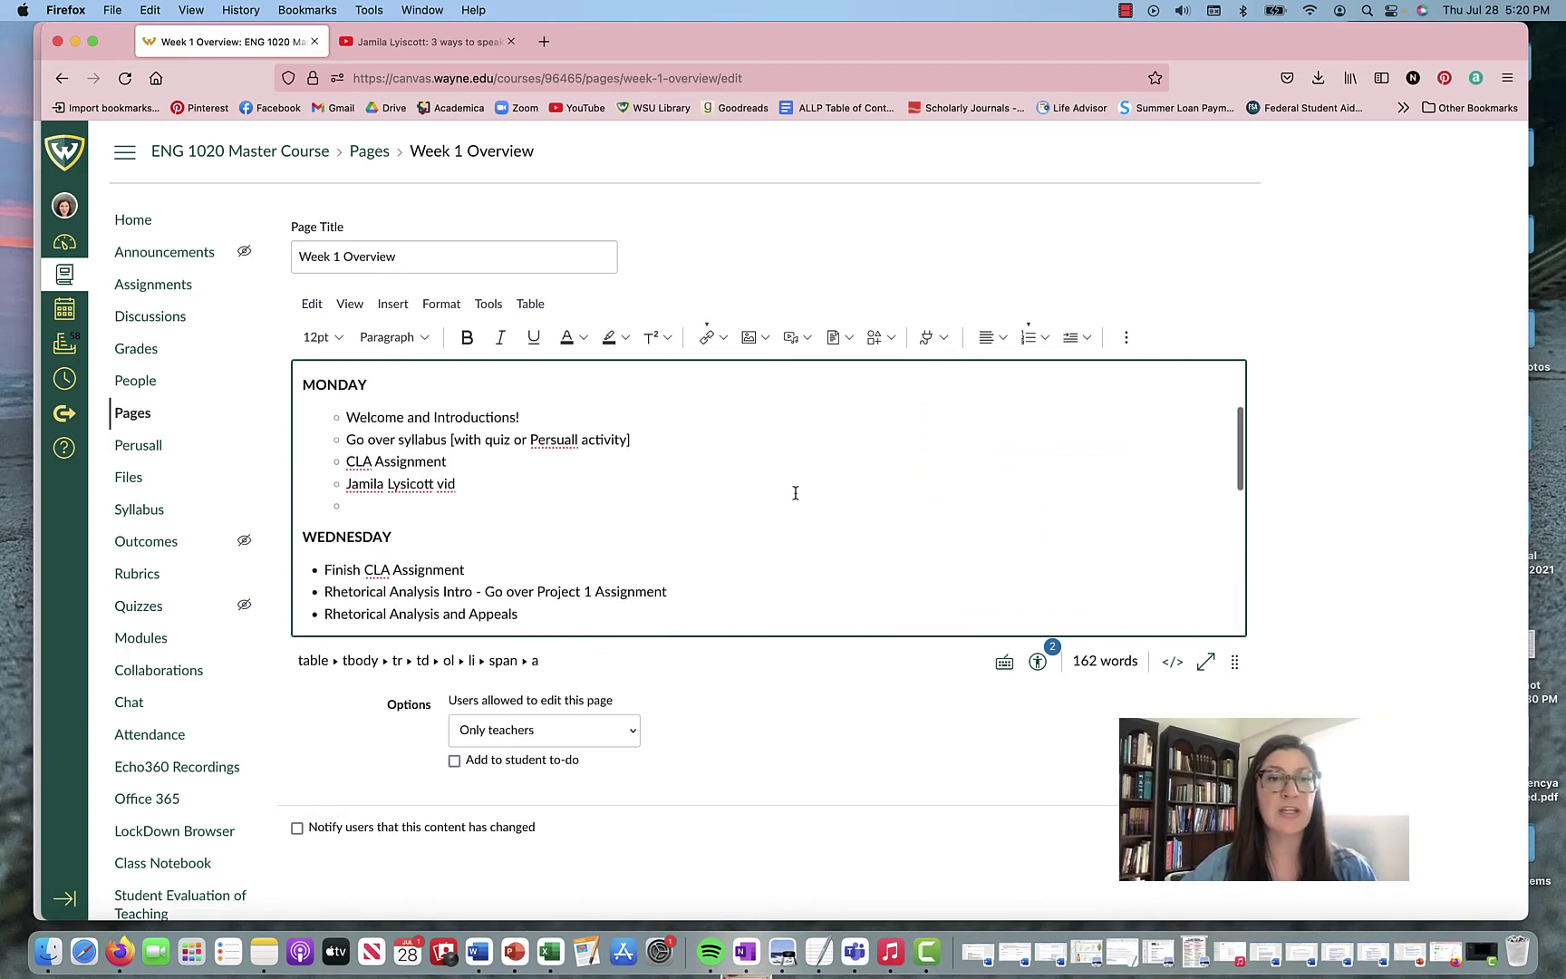
Step: Select the CLA Assignment bullet text, then switch to the YouTube tab with the TED embed code
{"action": "left_click_drag", "start_coordinate": [449, 466], "coordinate": [348, 461]}
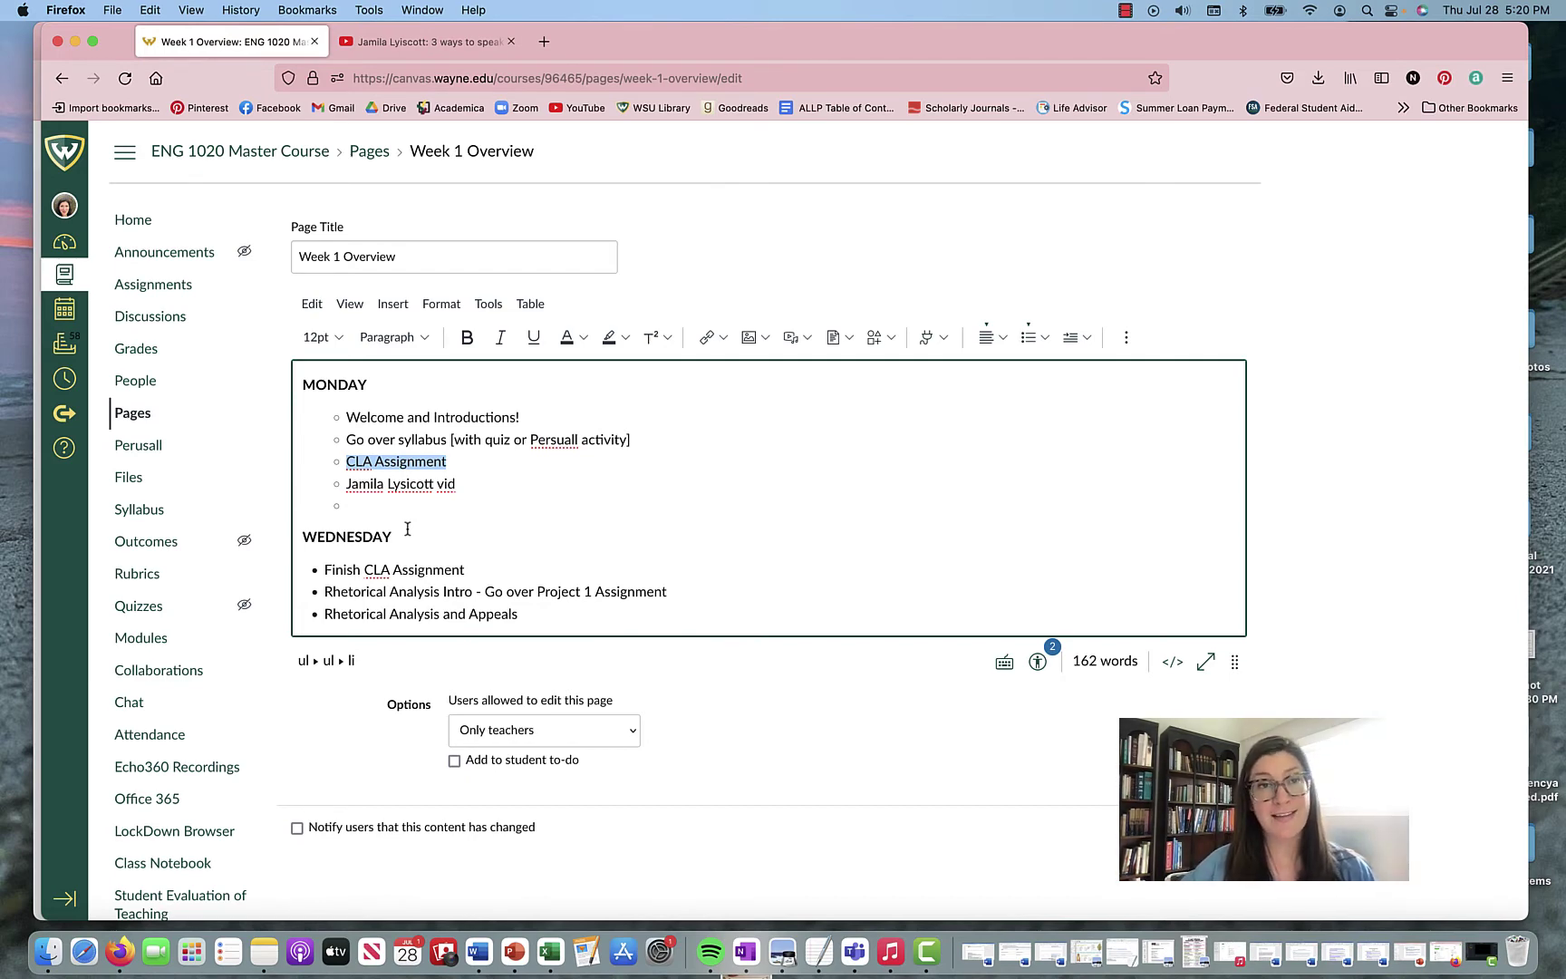
{"action": "left_click", "coordinate": [458, 46]}
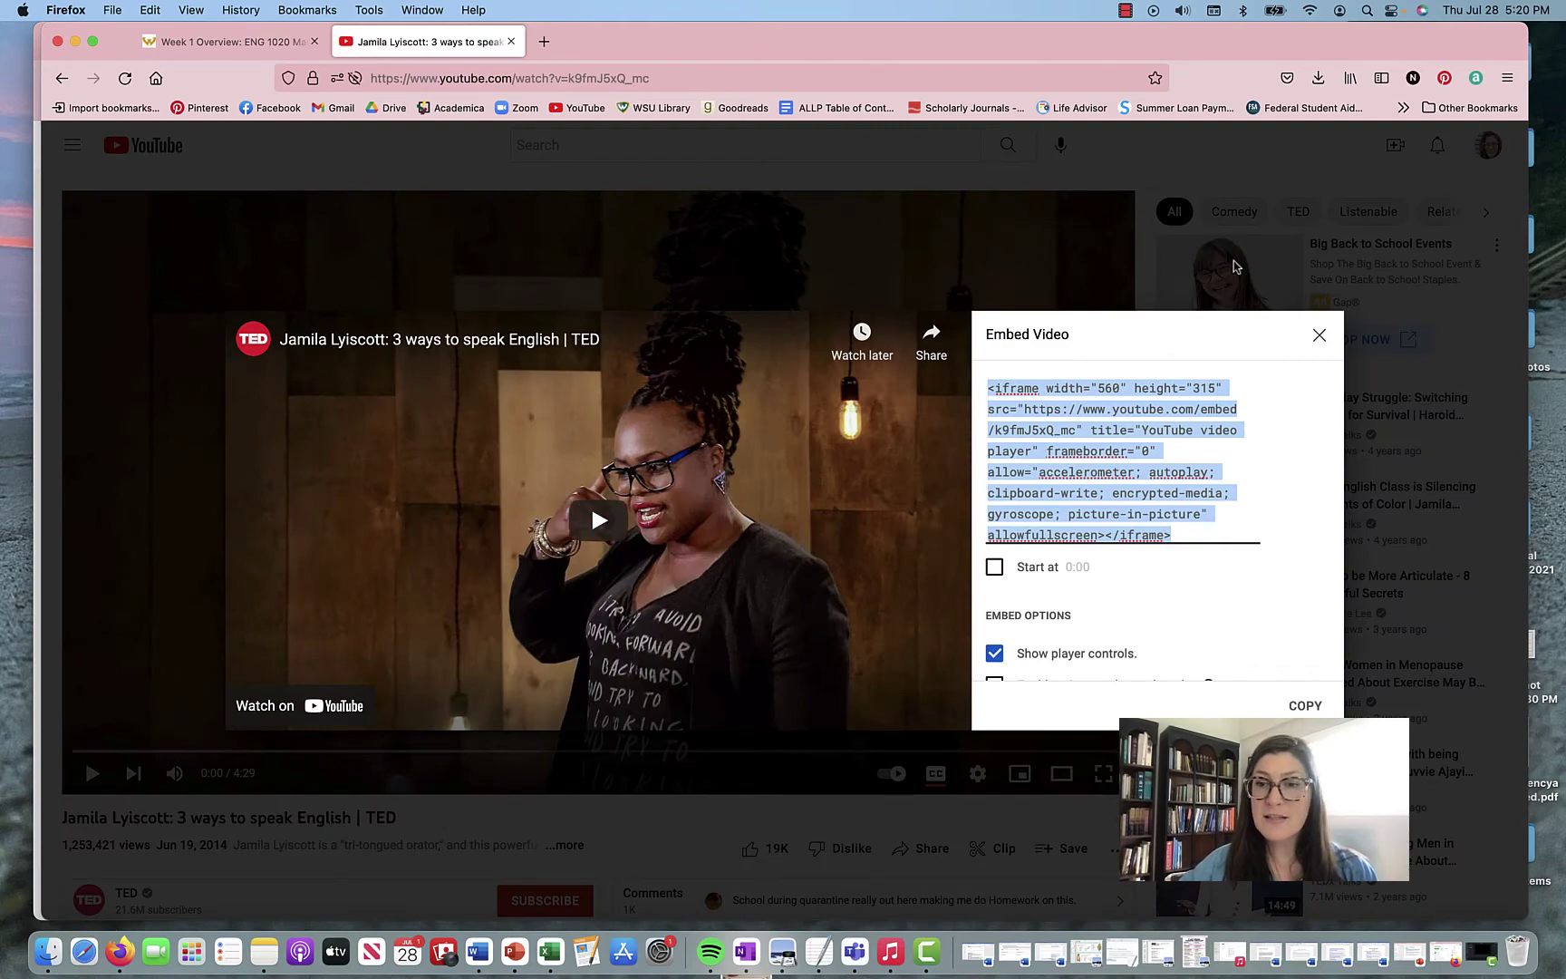
Step: Dismiss the embed dialog and copy the TED talk's short youtu.be share link
{"action": "left_click", "coordinate": [1320, 337]}
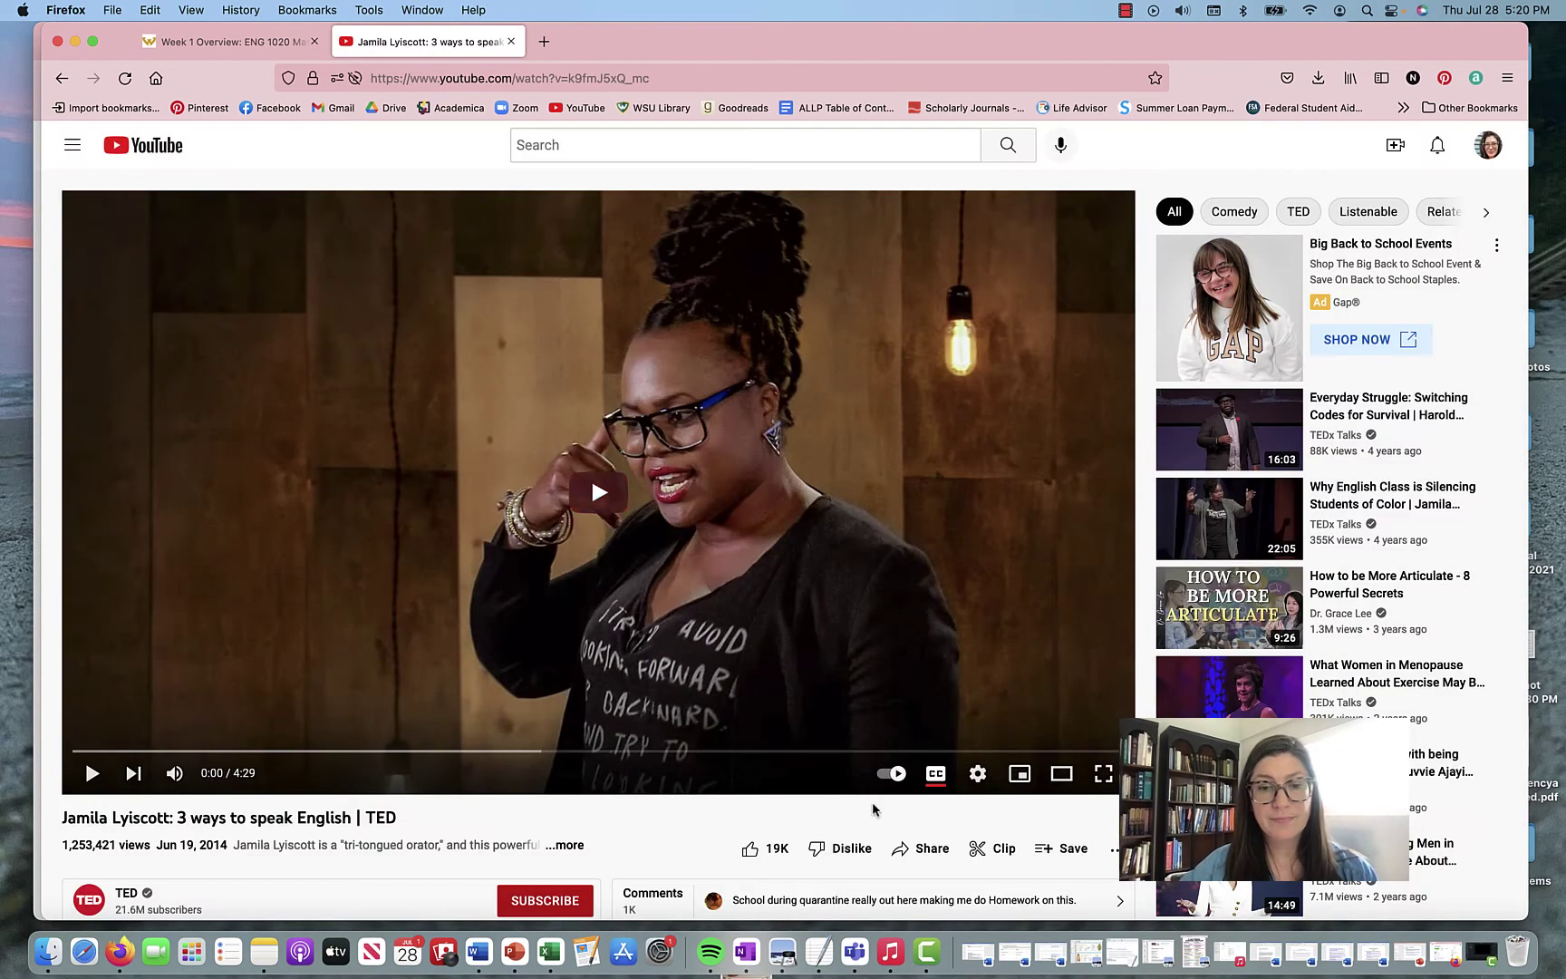
{"action": "left_click", "coordinate": [934, 857]}
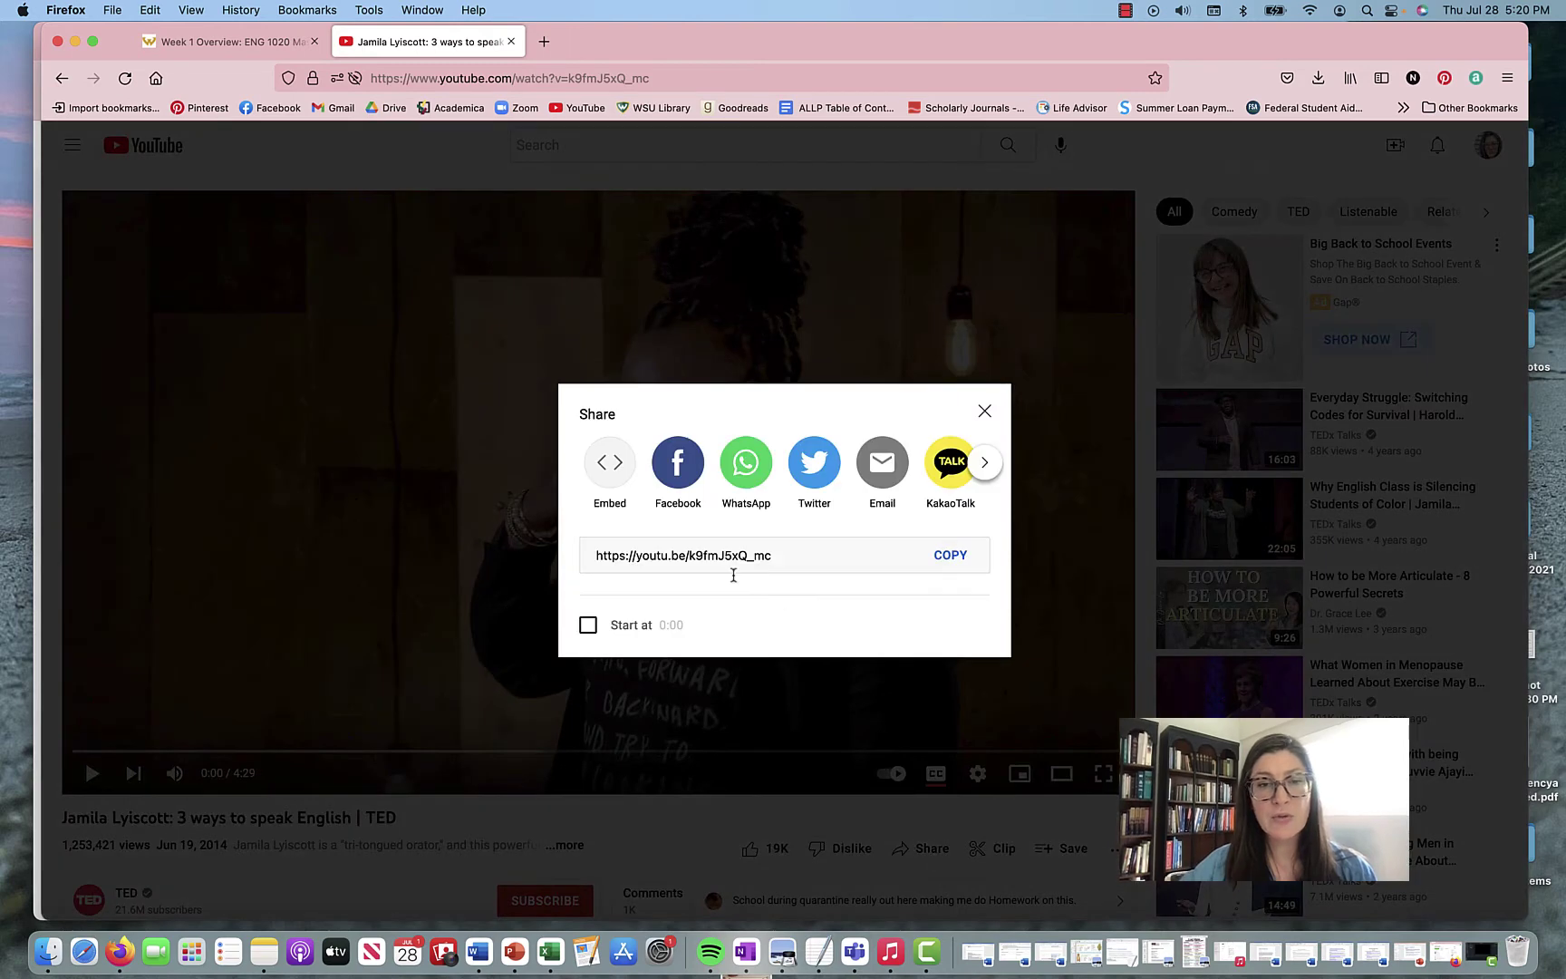
{"action": "left_click", "coordinate": [943, 558]}
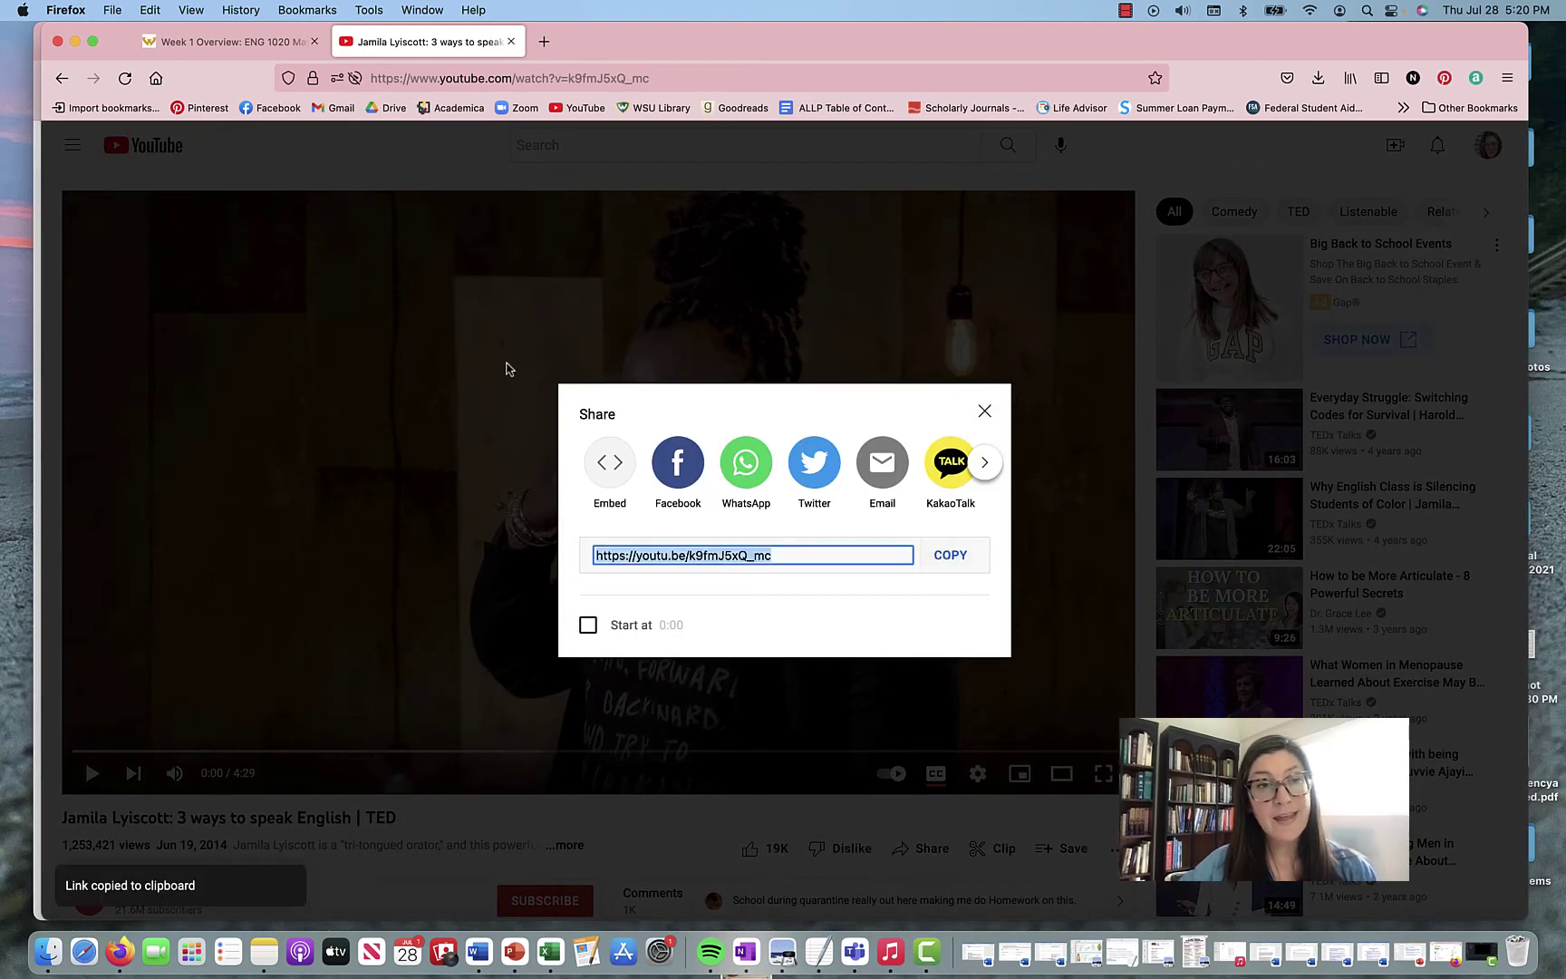
Step: Make the "Jamila Lysicott vid" bullet an external link to the TED talk's YouTube URL
{"action": "left_click", "coordinate": [232, 43]}
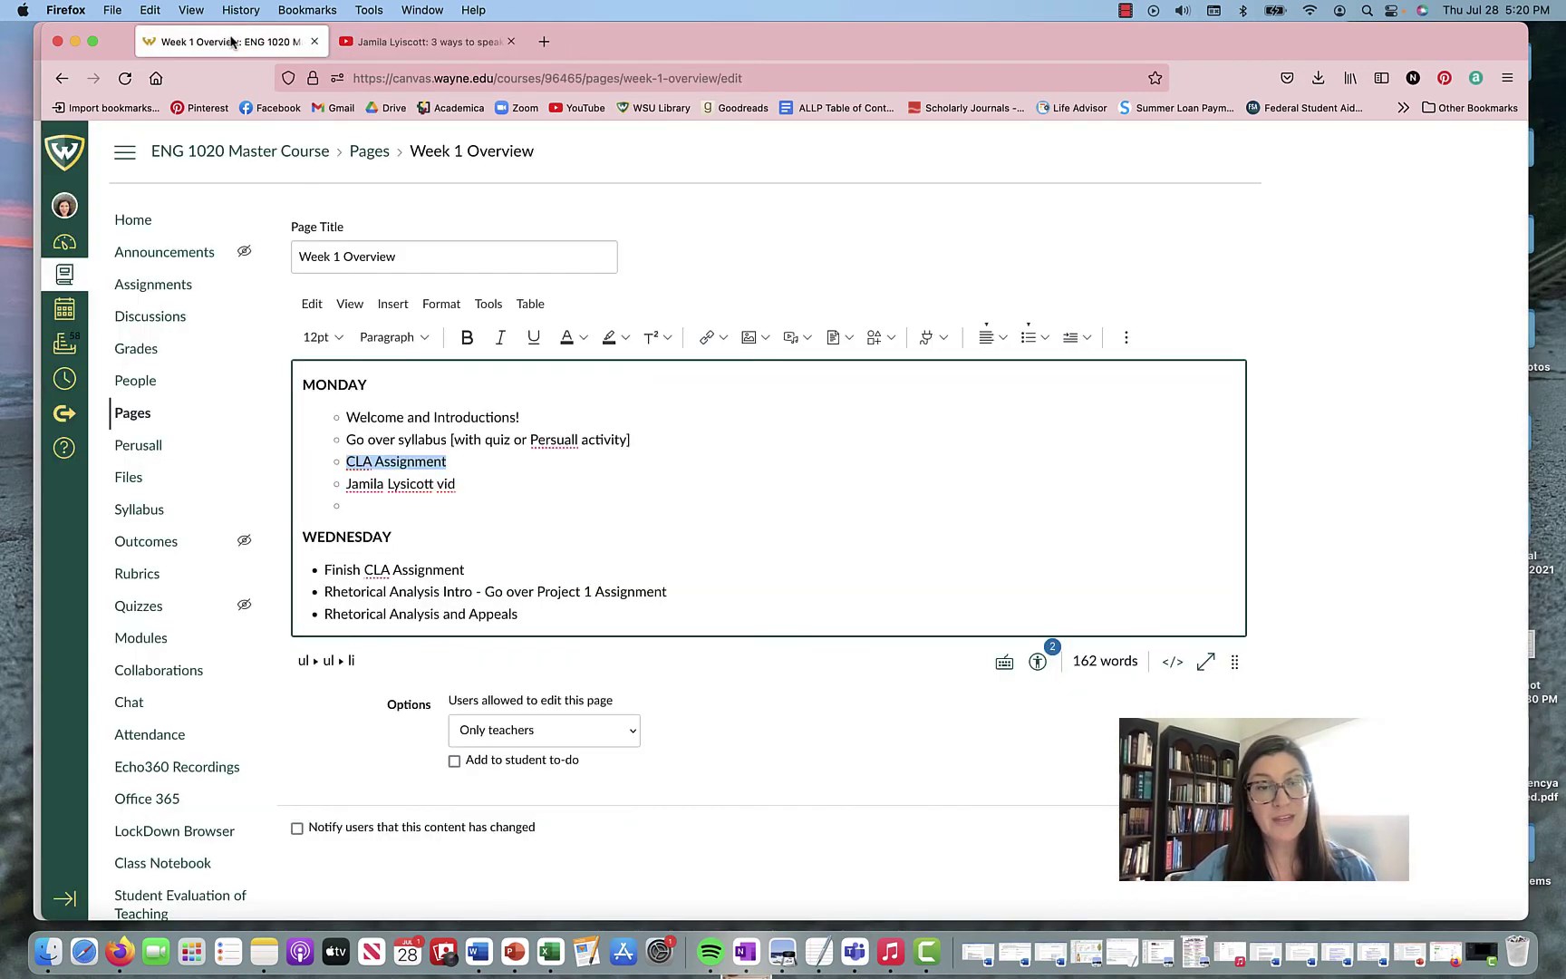
{"action": "left_click_drag", "start_coordinate": [460, 487], "coordinate": [355, 485]}
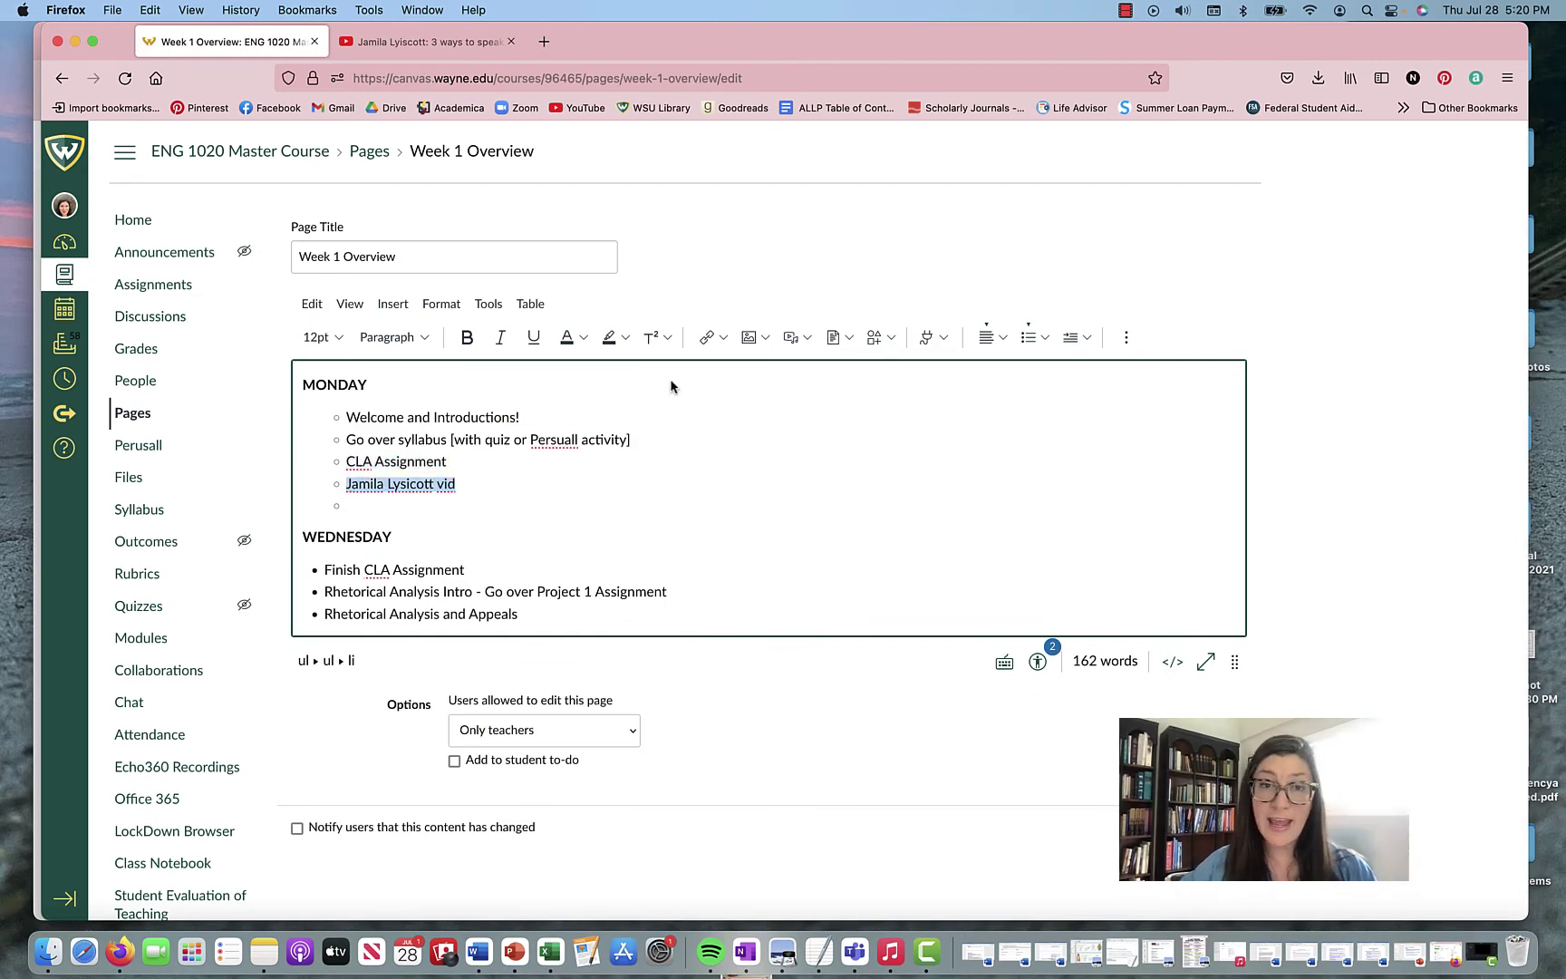
{"action": "left_click", "coordinate": [724, 338]}
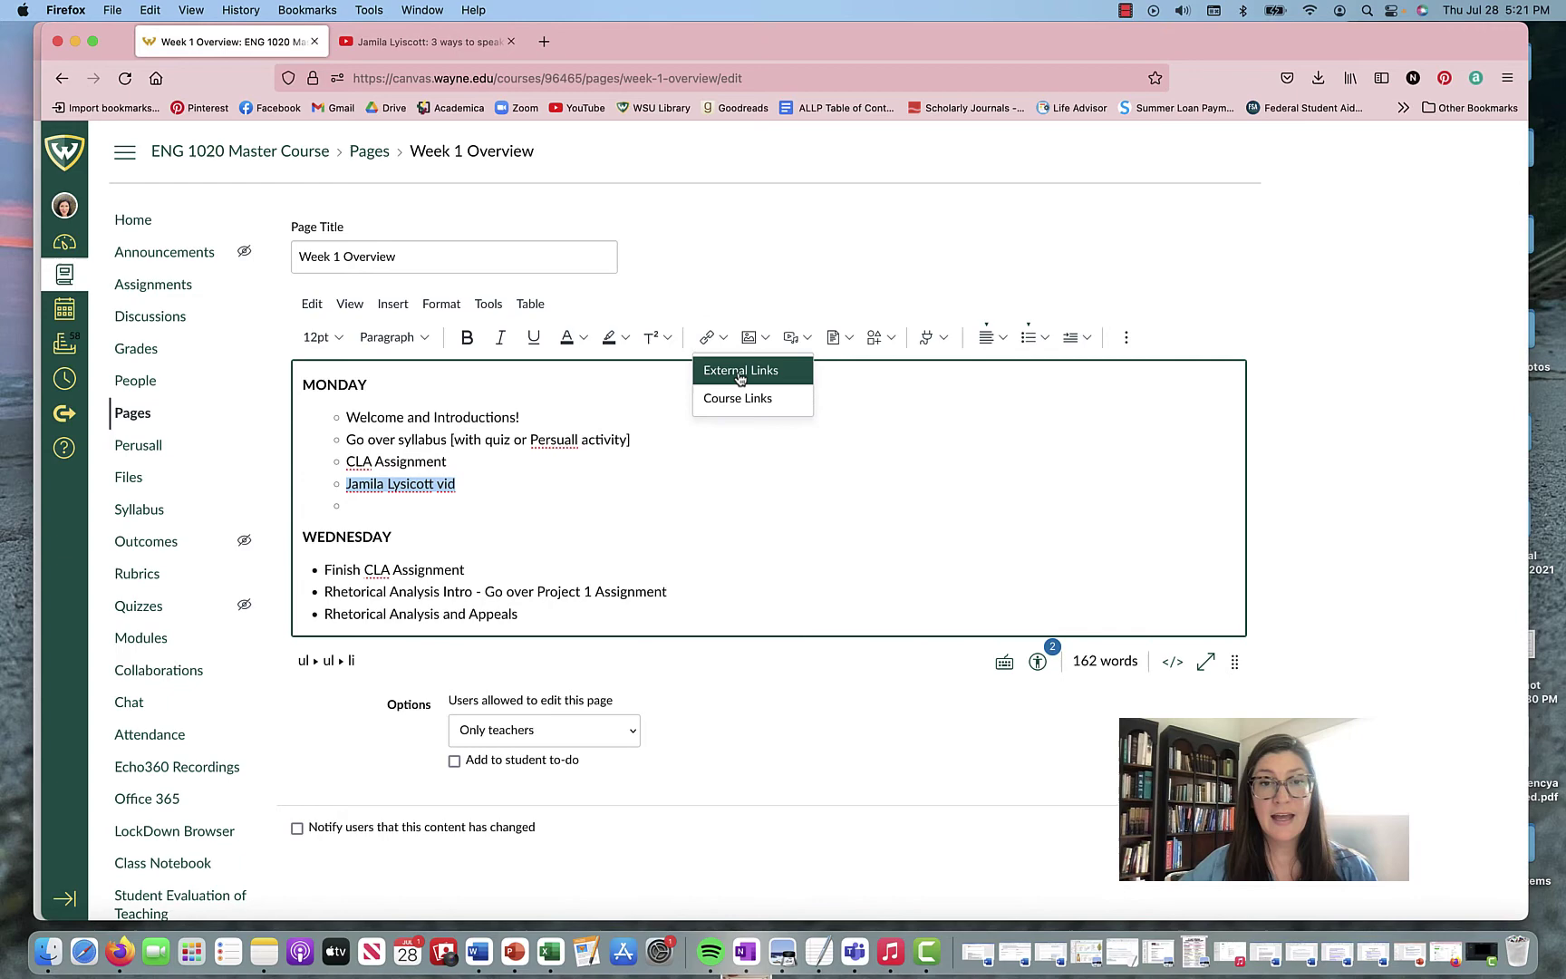
{"action": "left_click", "coordinate": [739, 368]}
{"action": "left_click", "coordinate": [616, 570]}
{"action": "type", "text": "https://youtu.be/k9fmJ5xQ_mc"}
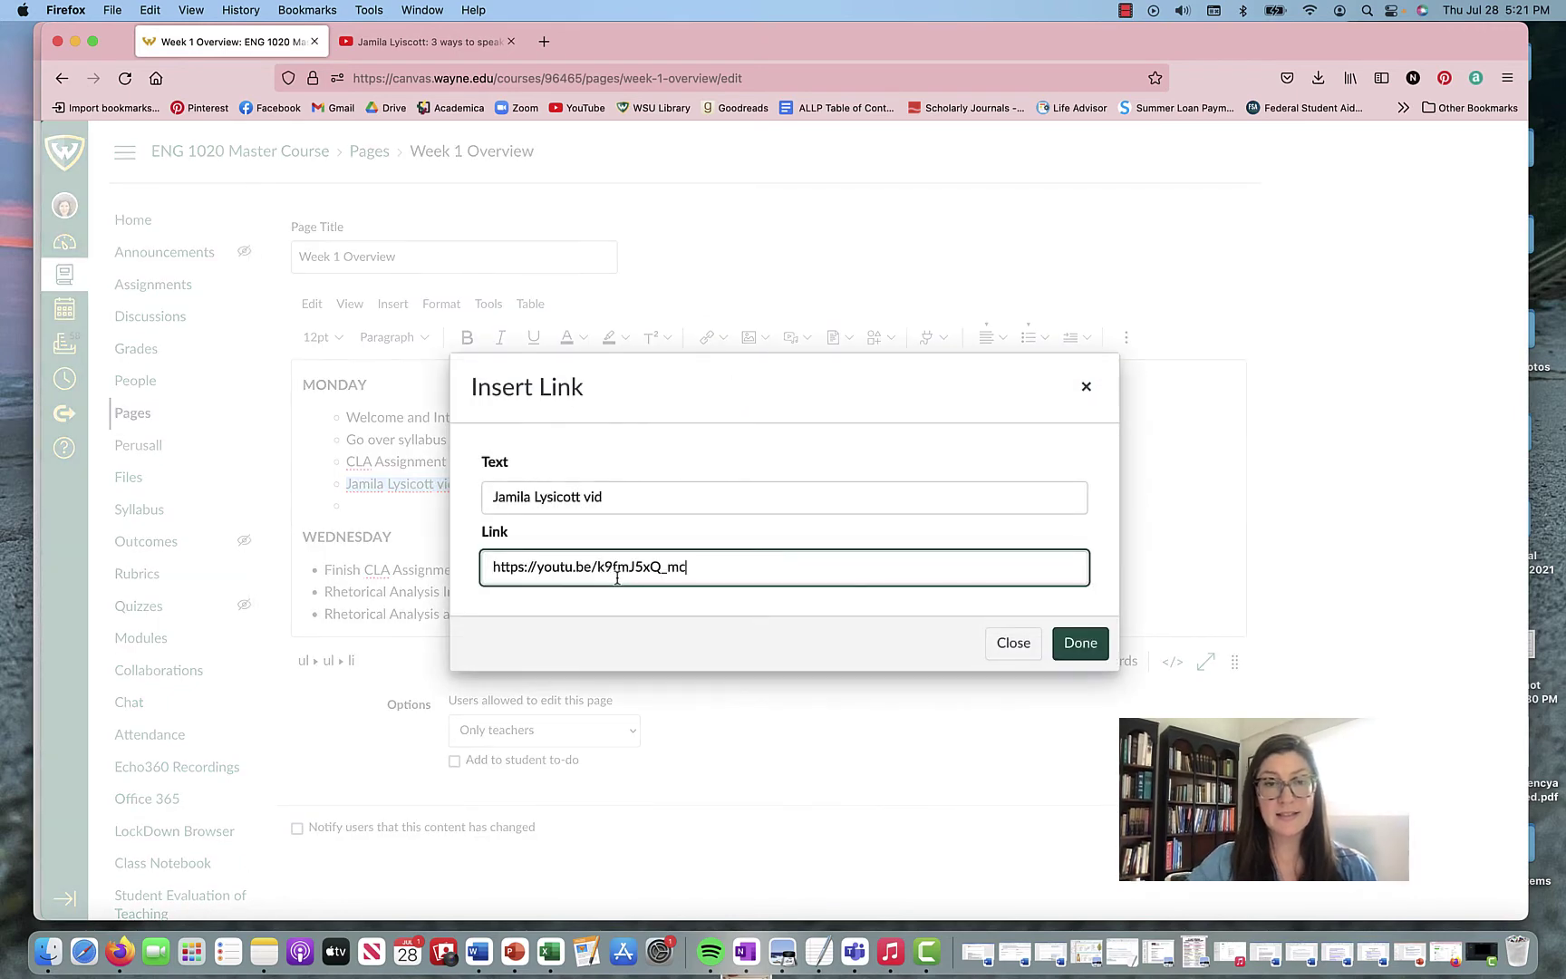
{"action": "left_click", "coordinate": [1081, 644]}
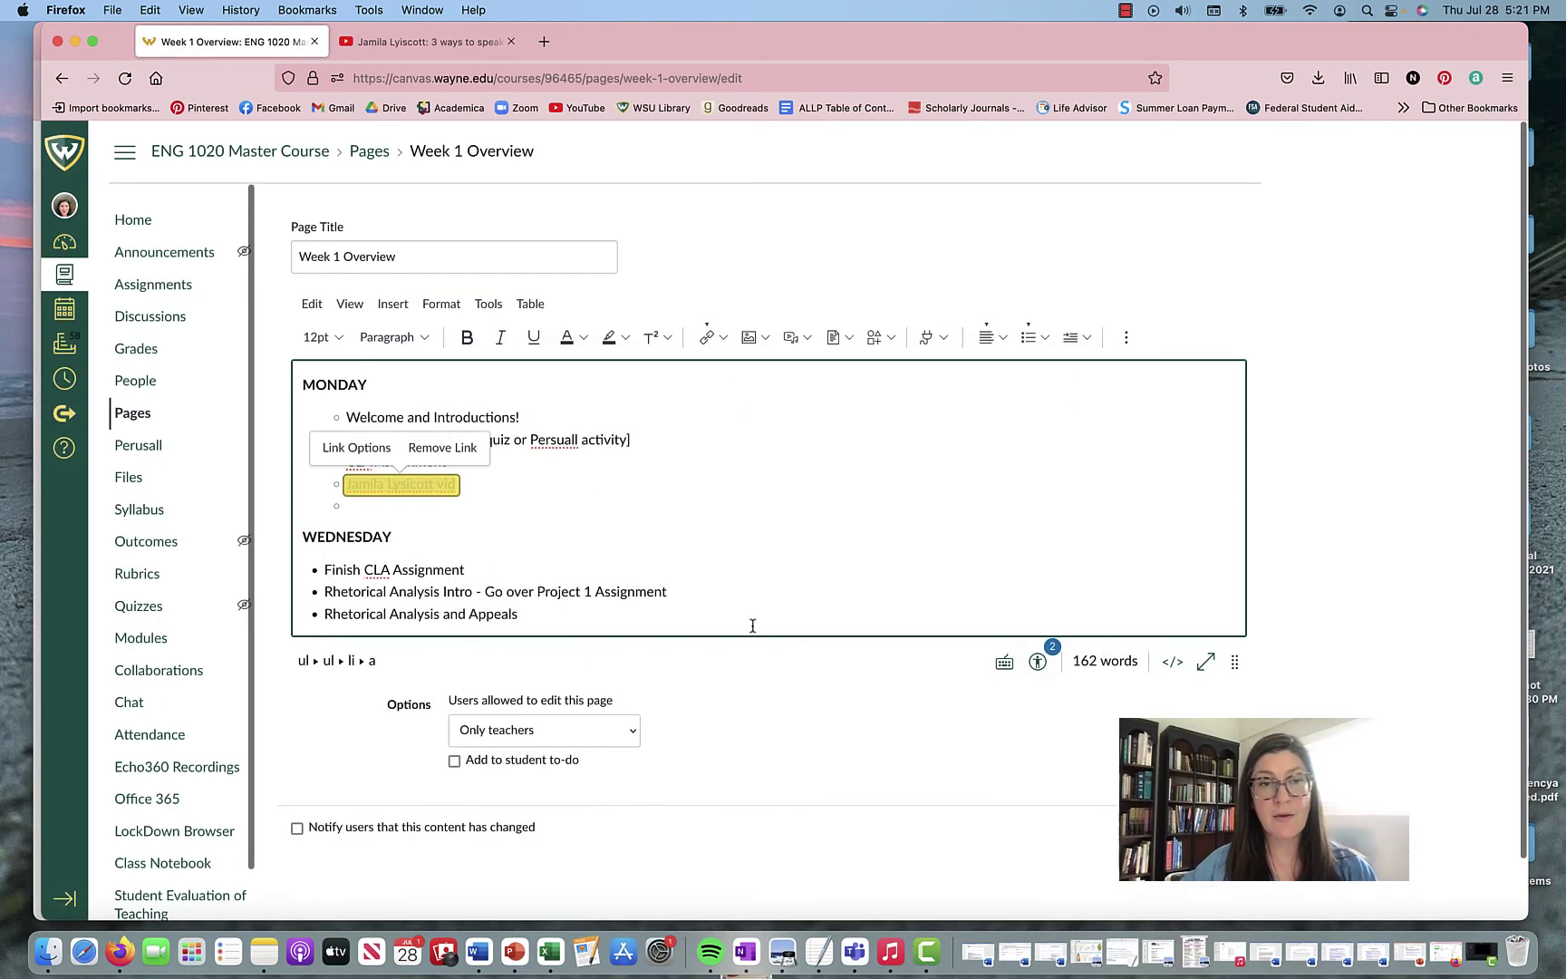
Step: Show the page as raw HTML and copy the TED talk's iframe embed code from YouTube
{"action": "left_click", "coordinate": [374, 507]}
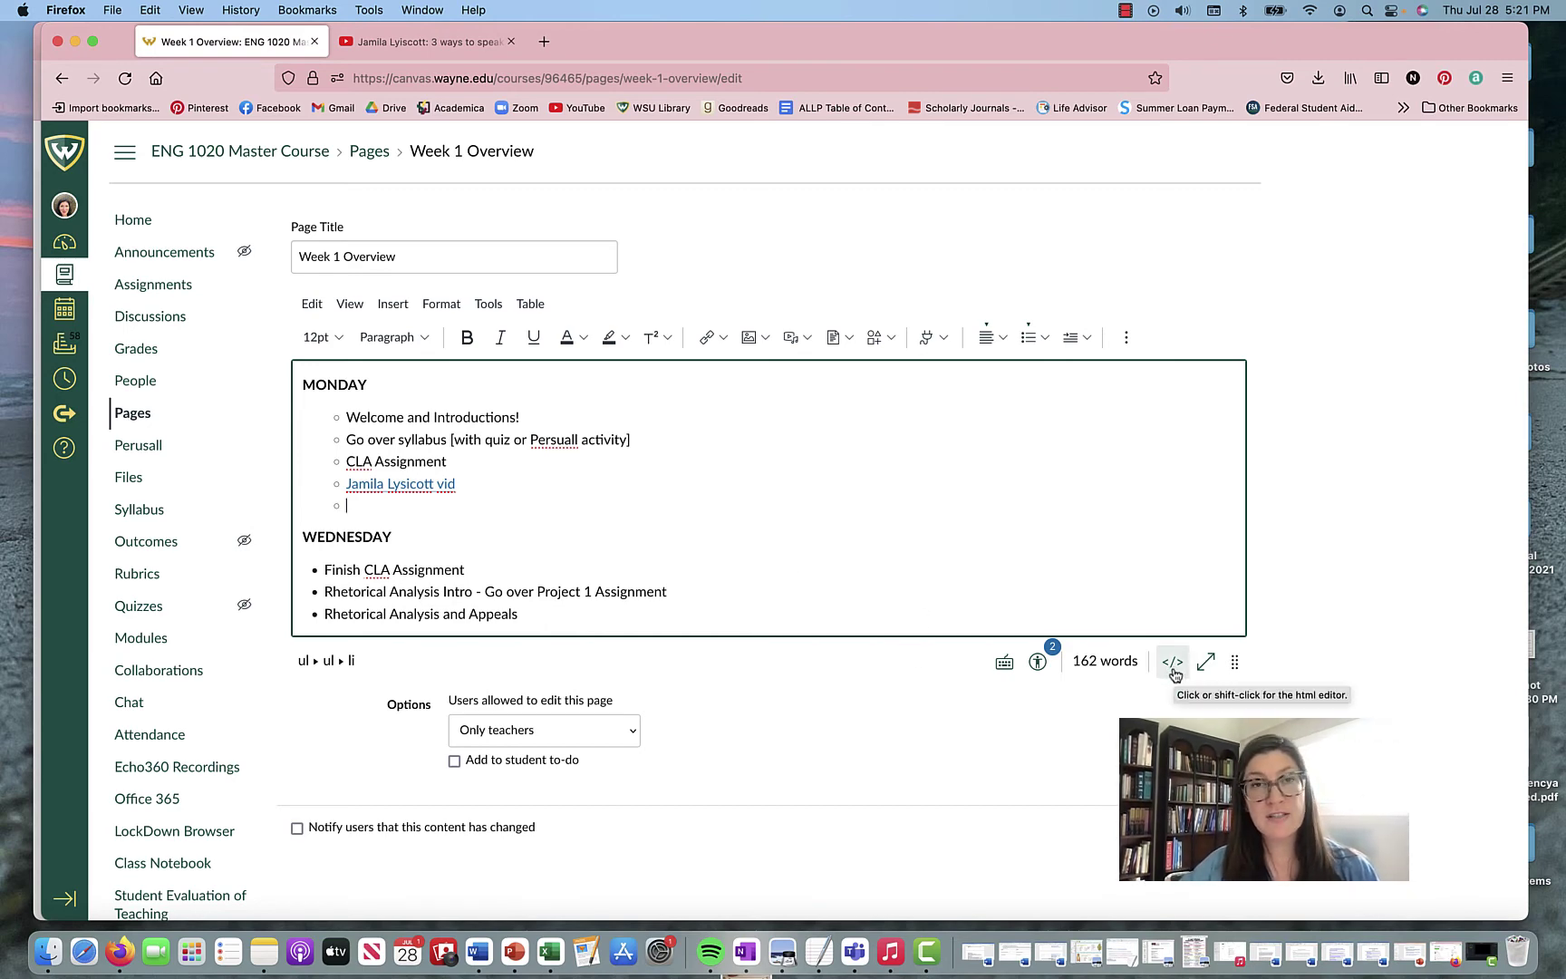
{"action": "left_click", "coordinate": [1172, 662]}
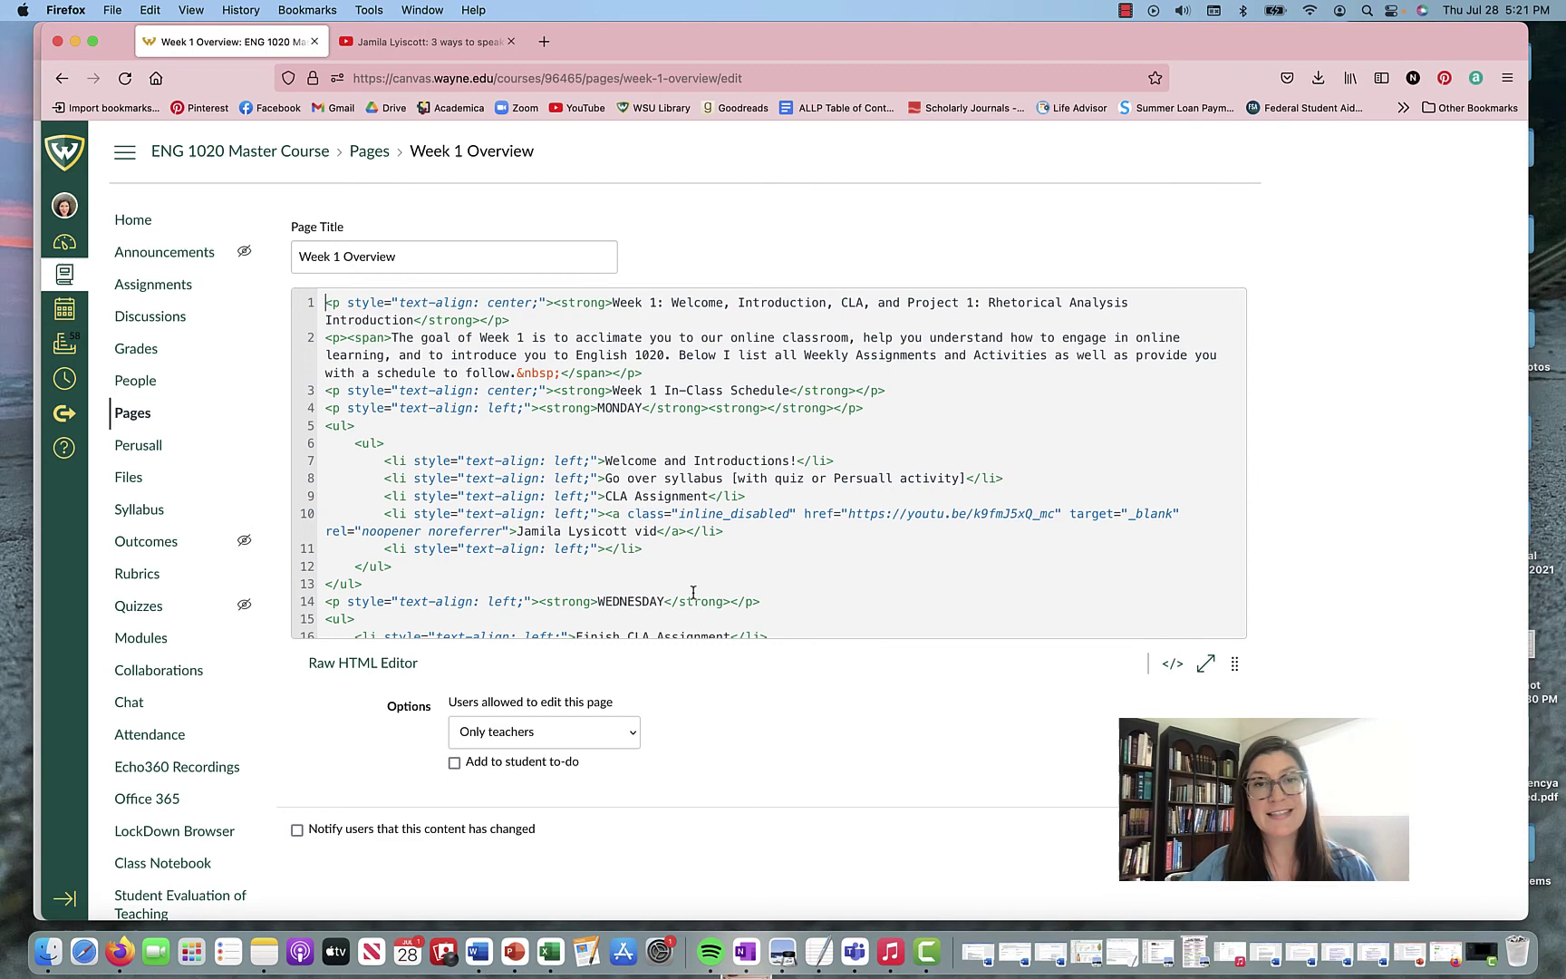
{"action": "left_click", "coordinate": [441, 44]}
{"action": "left_click", "coordinate": [610, 483]}
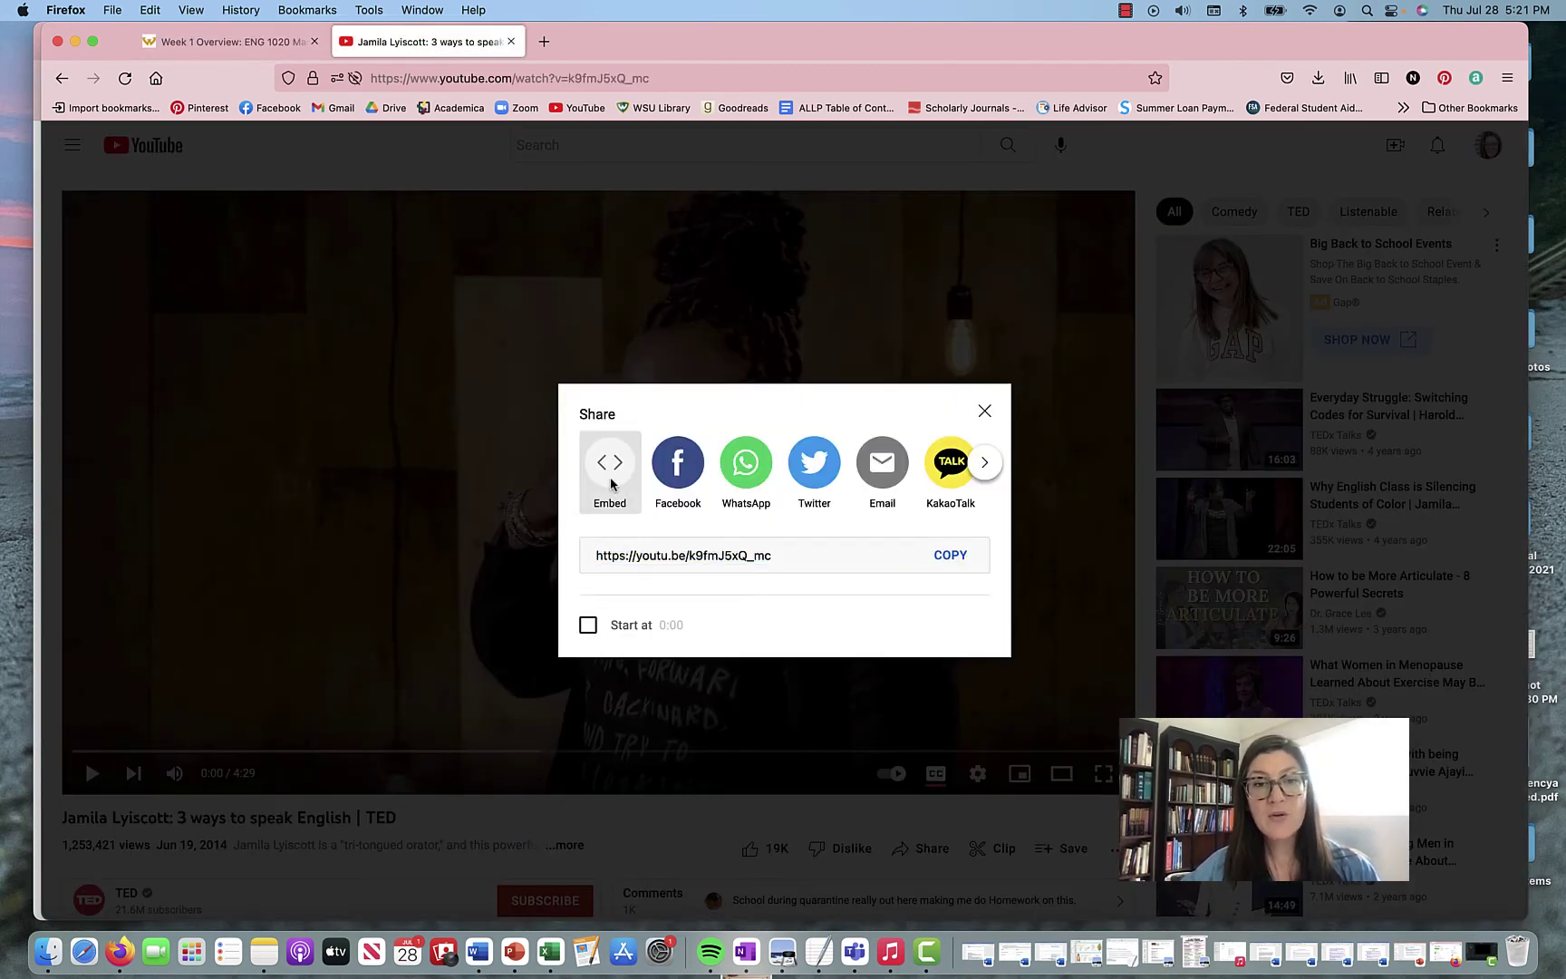
{"action": "left_click_drag", "start_coordinate": [1179, 533], "coordinate": [986, 389]}
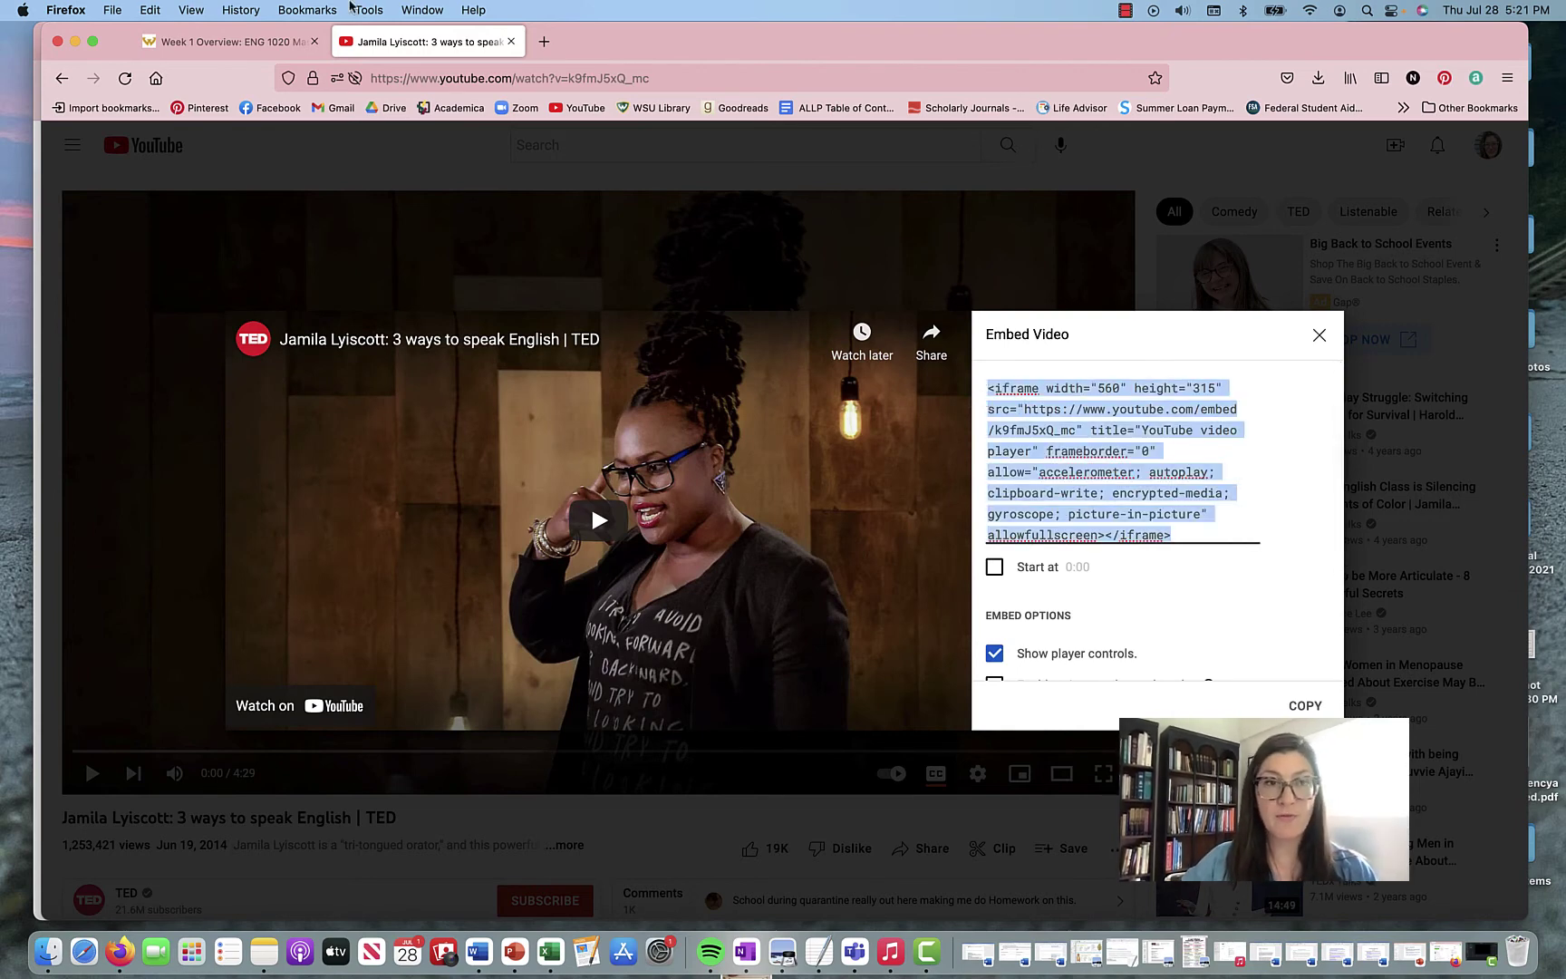
{"action": "left_click", "coordinate": [224, 43]}
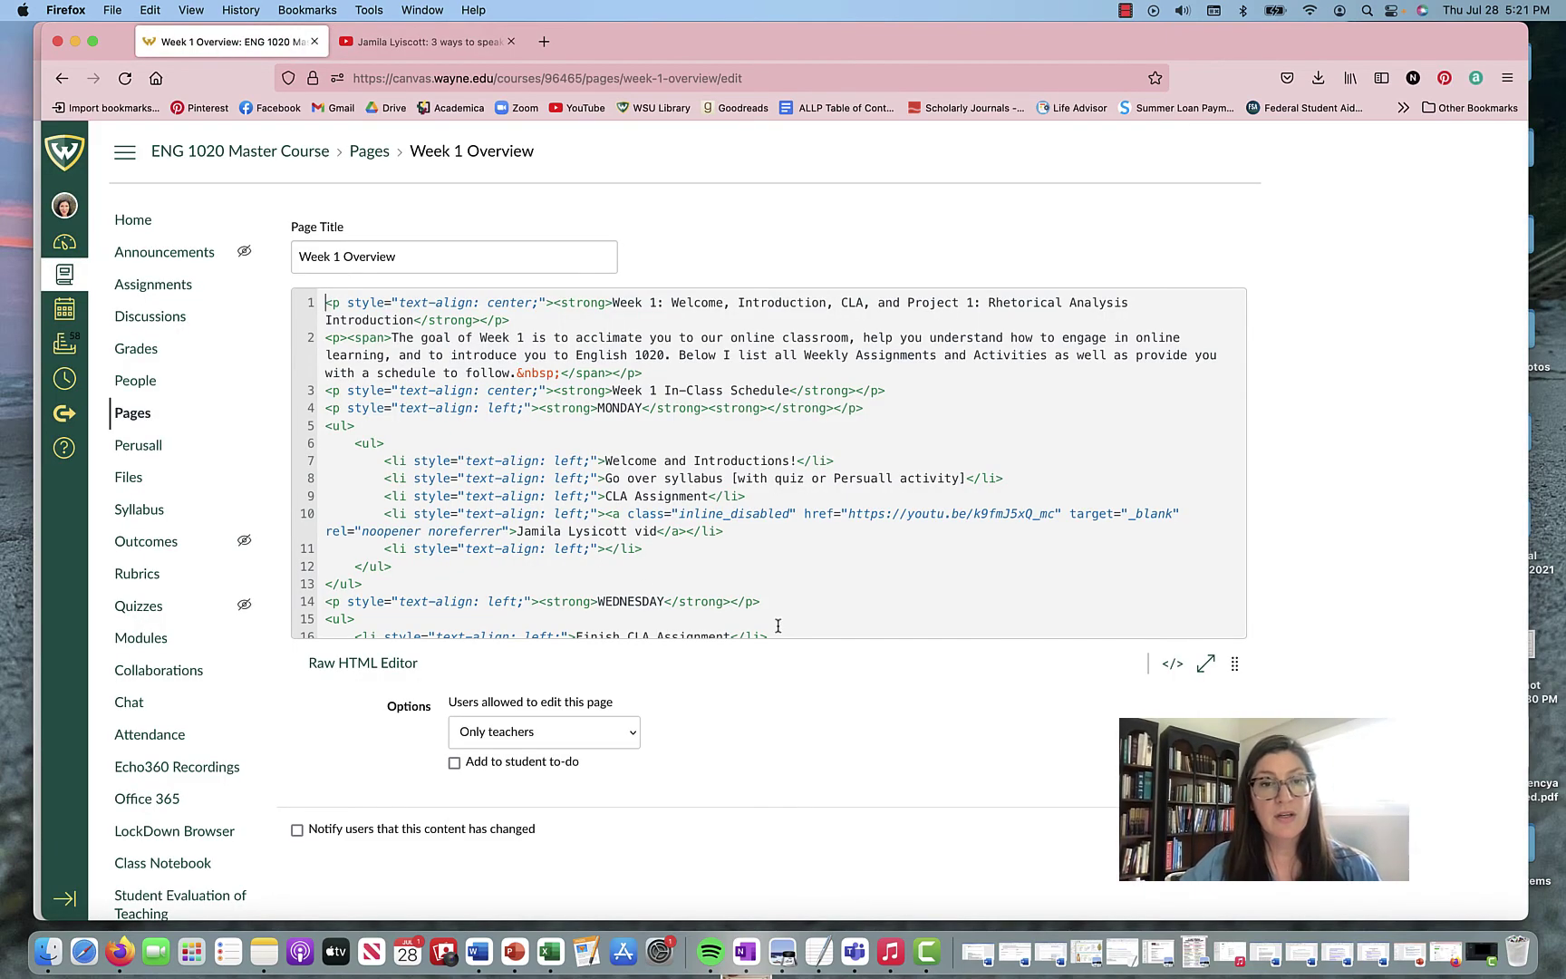
{"action": "scroll", "coordinate": [779, 626], "scroll_direction": "down", "scroll_amount": 2}
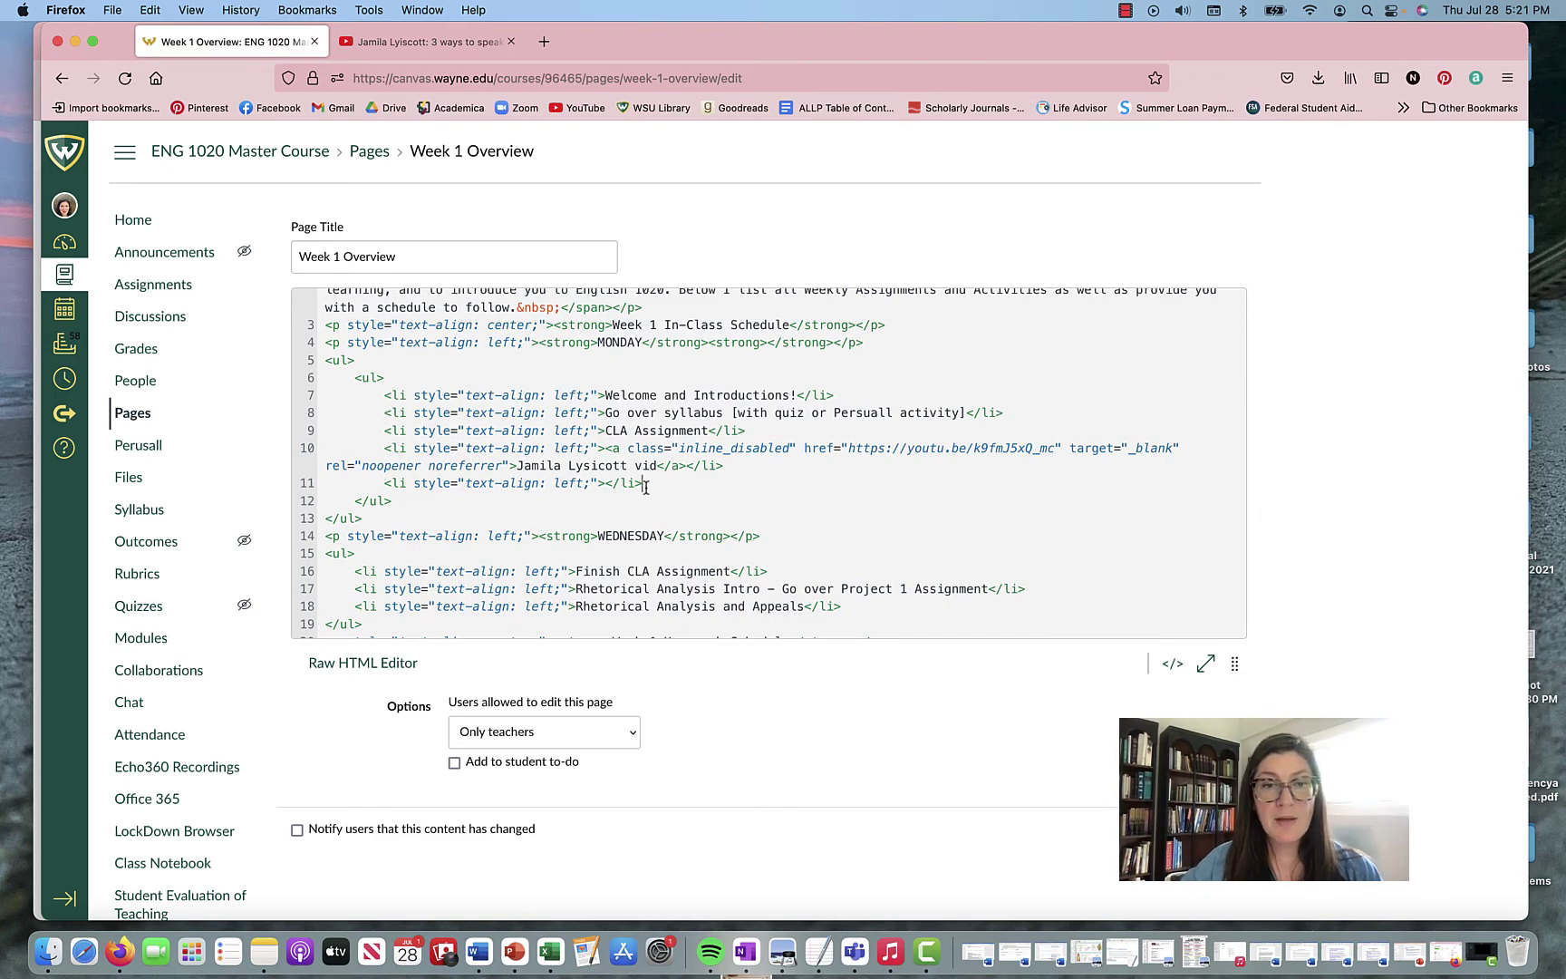
Step: Paste the TED iframe embed code on a new line after the empty Monday bullet
{"action": "key", "text": "Return"}
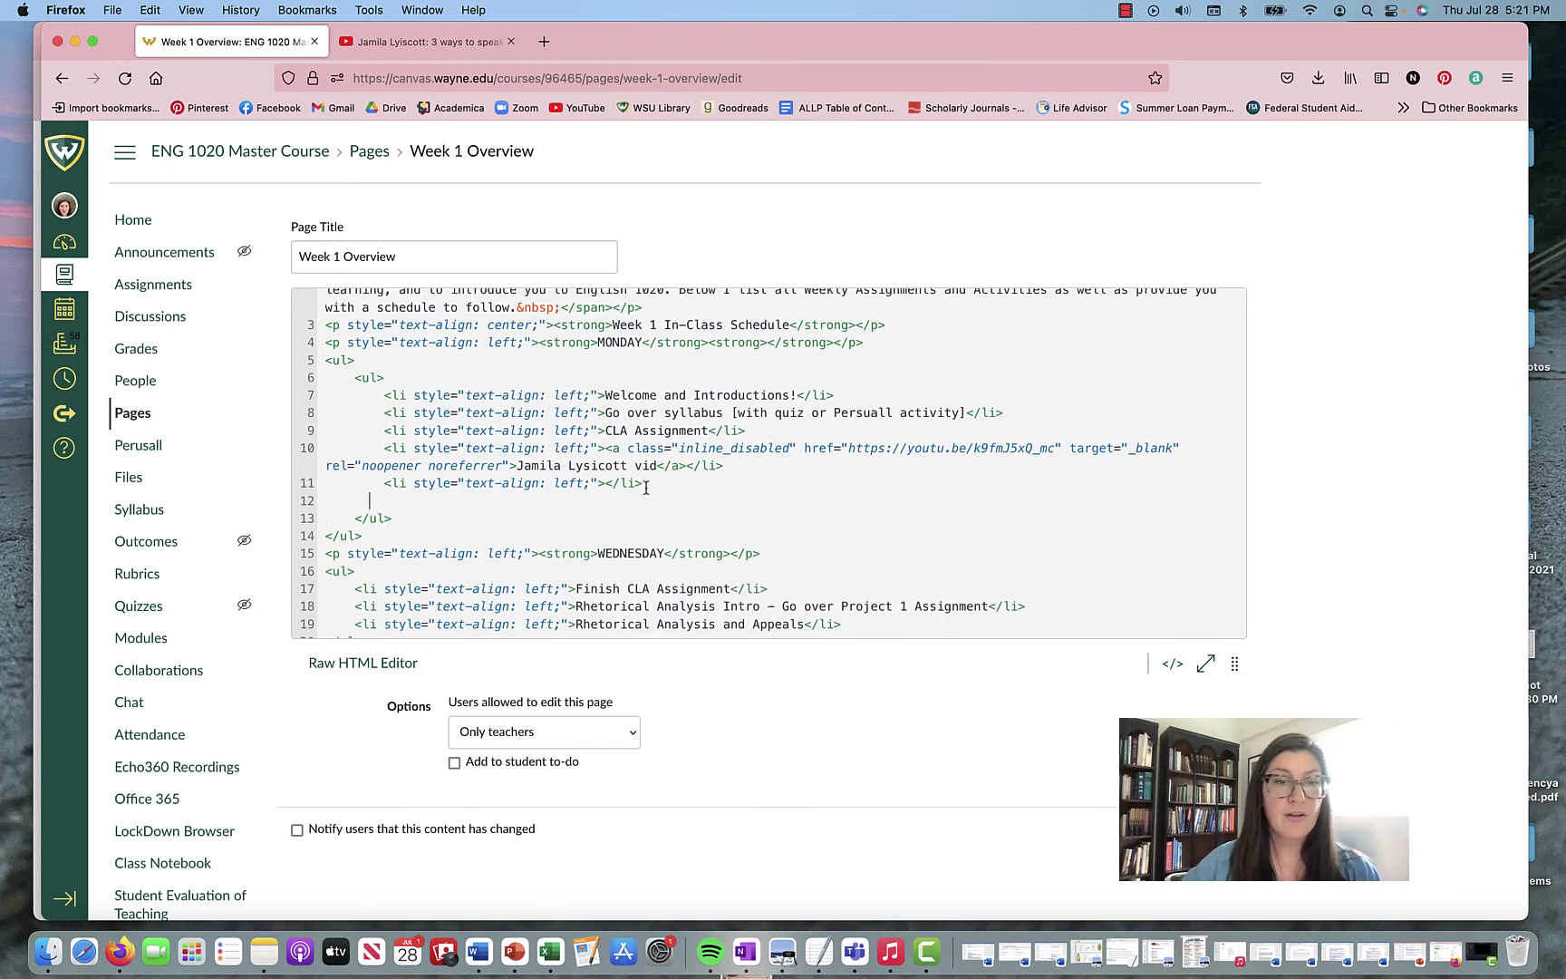
{"action": "type", "text": "<iframe width=\"560\" height=\"315\" src=\"https://www.youtube.com/embed/k9fmJ5xQ_mc\" title=\"YouTube video player\" frameborder=\"0\" allow=\"accelerometer; autoplay; clipboard-write; encrypted-media; gyroscope; picture-in-picture\" allowfullscreen></iframe>"}
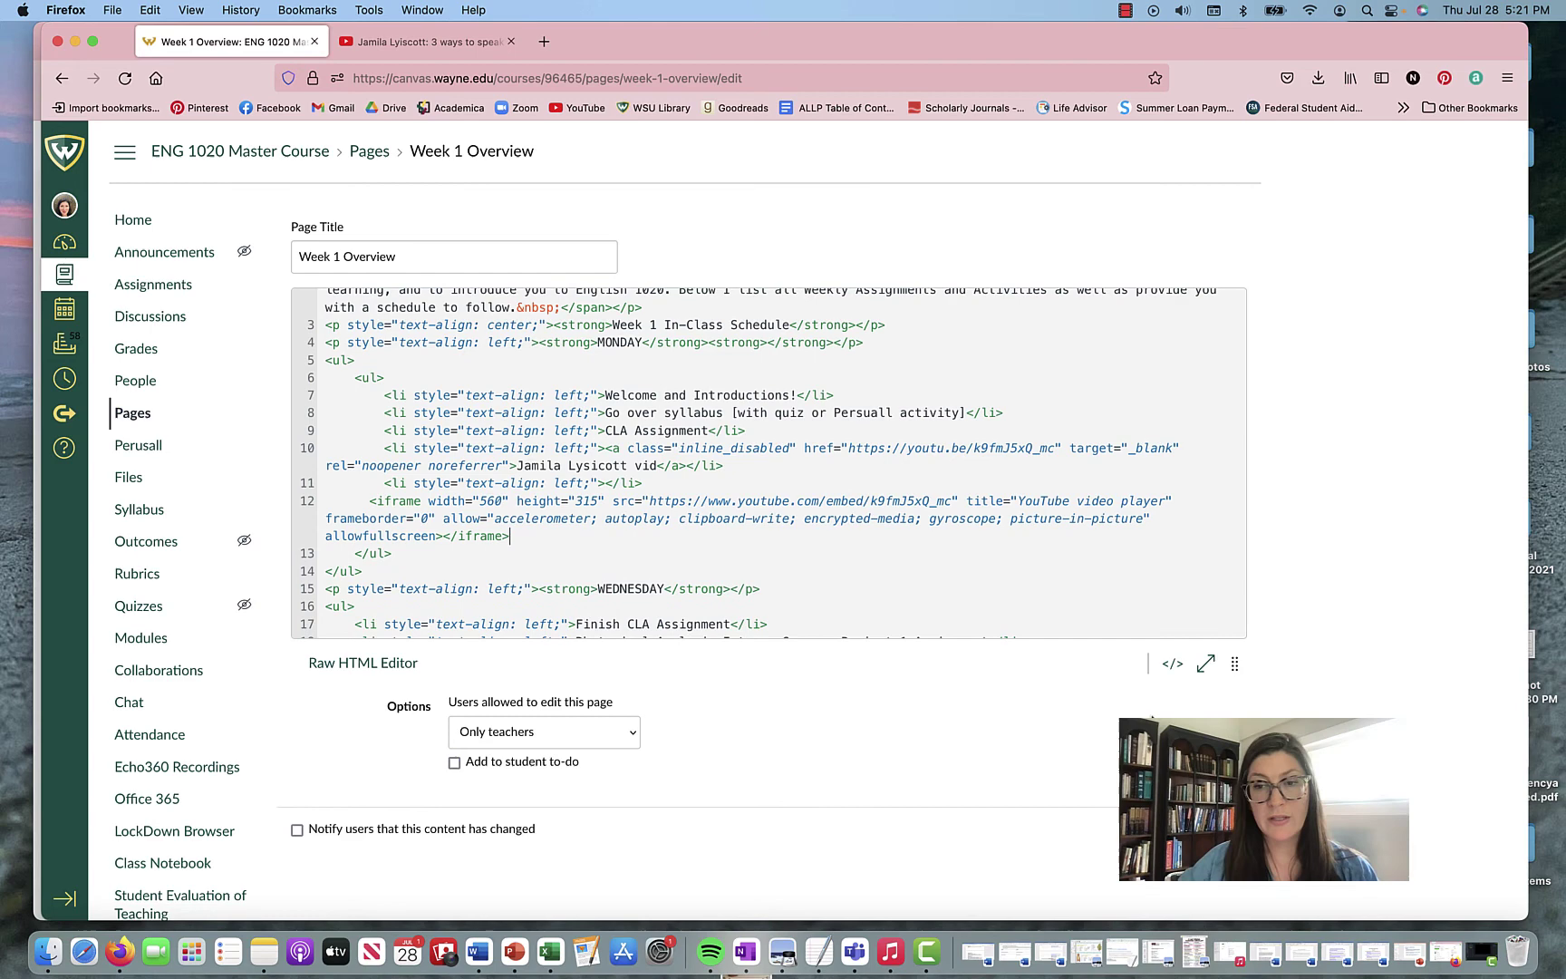
Step: Return to the rich-text editor to see the embedded TED video player under Monday
{"action": "left_click", "coordinate": [1174, 671]}
{"action": "scroll", "coordinate": [1002, 519], "scroll_direction": "down", "scroll_amount": 2}
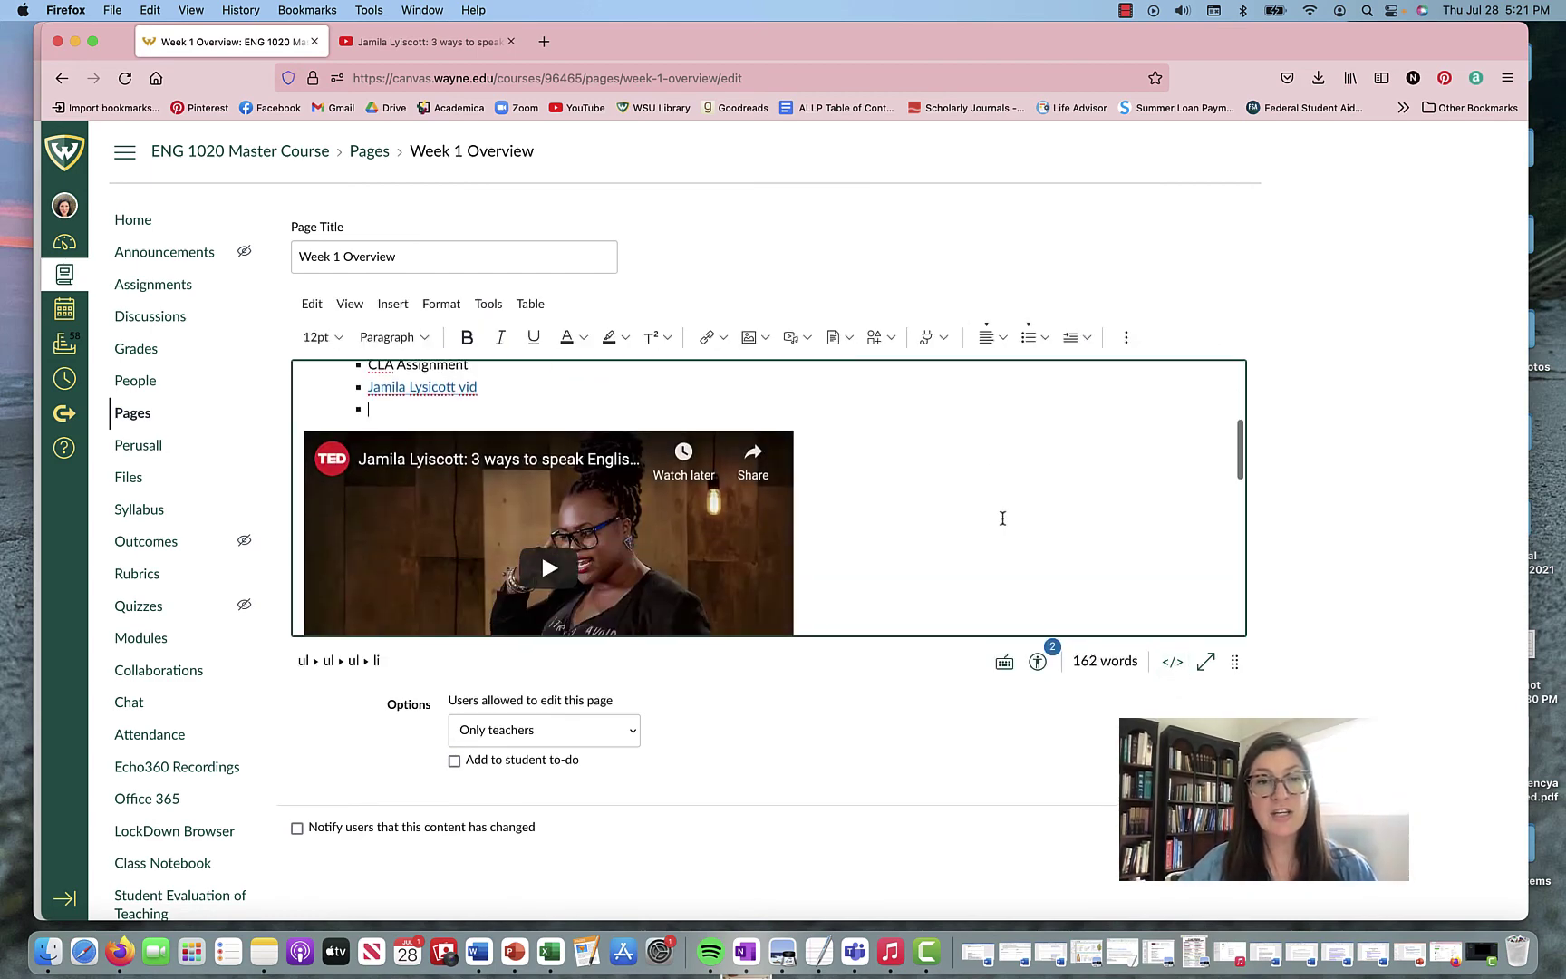
{"action": "scroll", "coordinate": [1003, 519], "scroll_direction": "down", "scroll_amount": 4}
{"action": "scroll", "coordinate": [1003, 519], "scroll_direction": "up", "scroll_amount": 2}
{"action": "scroll", "coordinate": [1003, 518], "scroll_direction": "up", "scroll_amount": 1}
{"action": "scroll", "coordinate": [1003, 518], "scroll_direction": "down", "scroll_amount": 1}
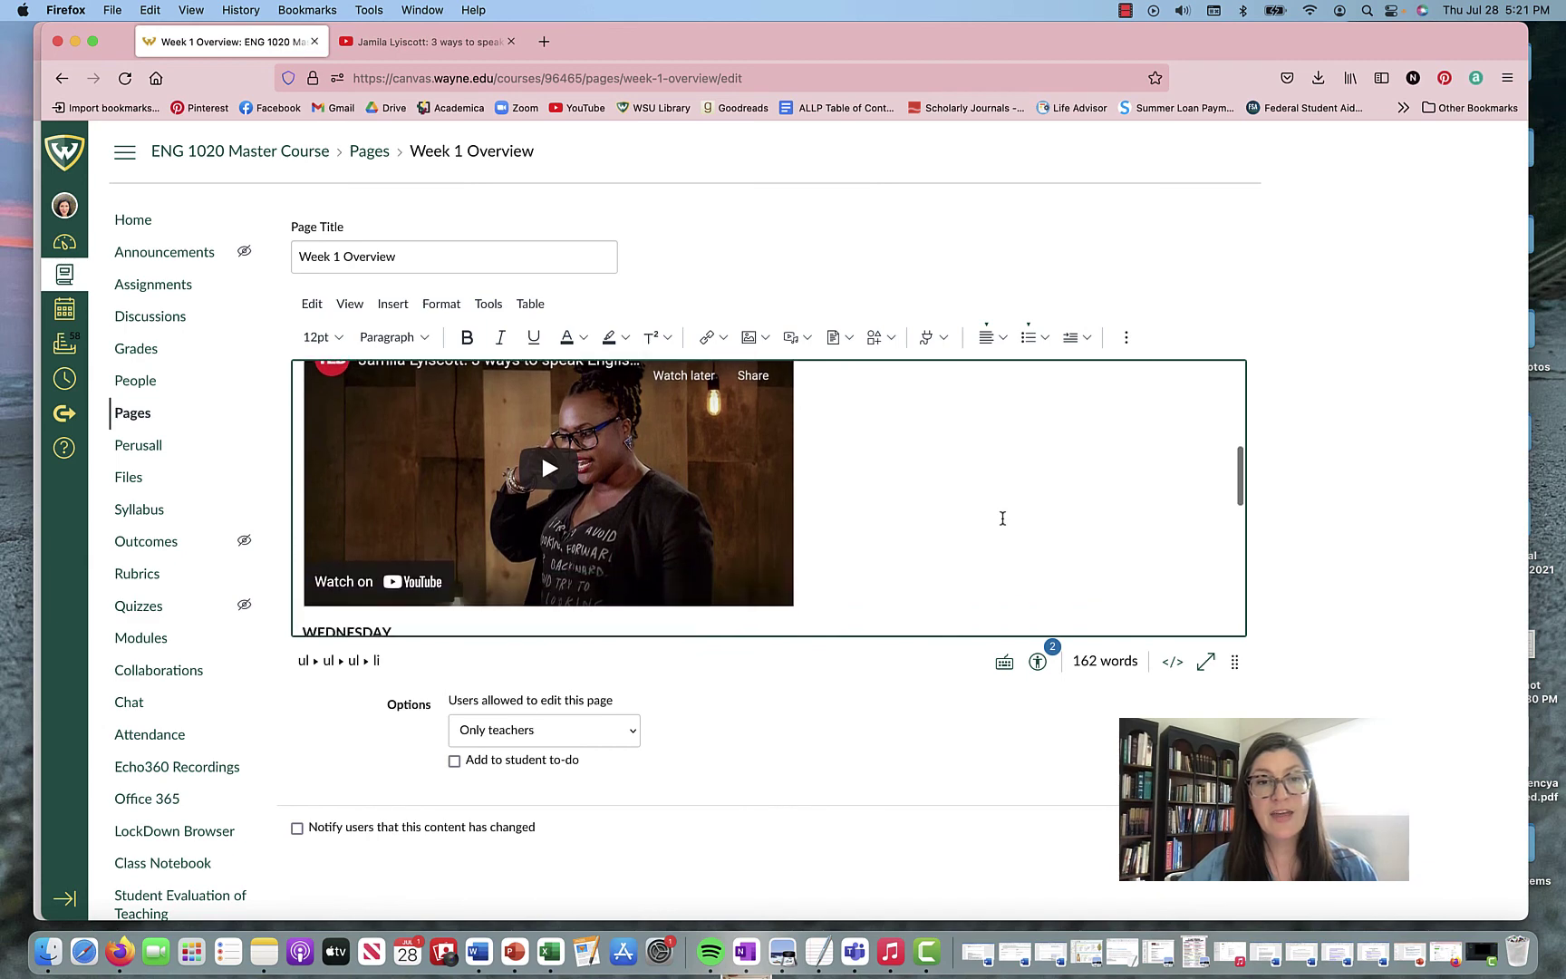